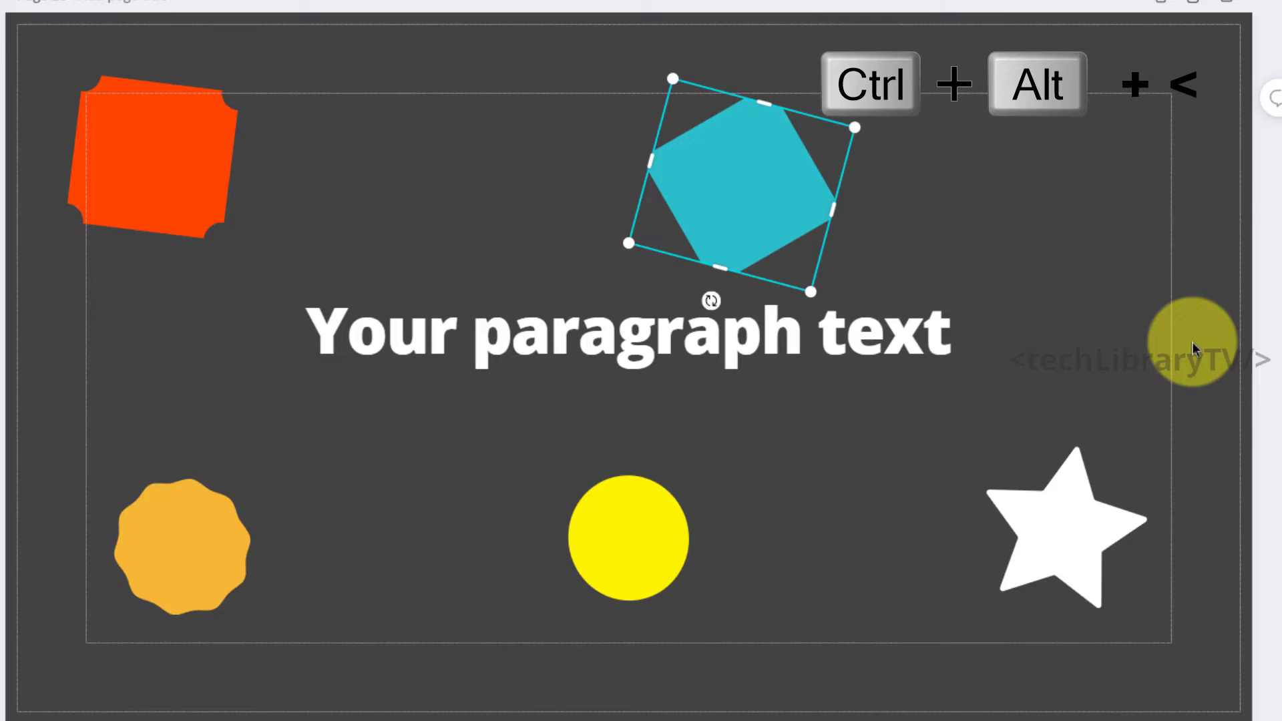
# Rotate the teal shape counterclockwise by about 9° in fine 1° increments.
pyautogui.press('alt')
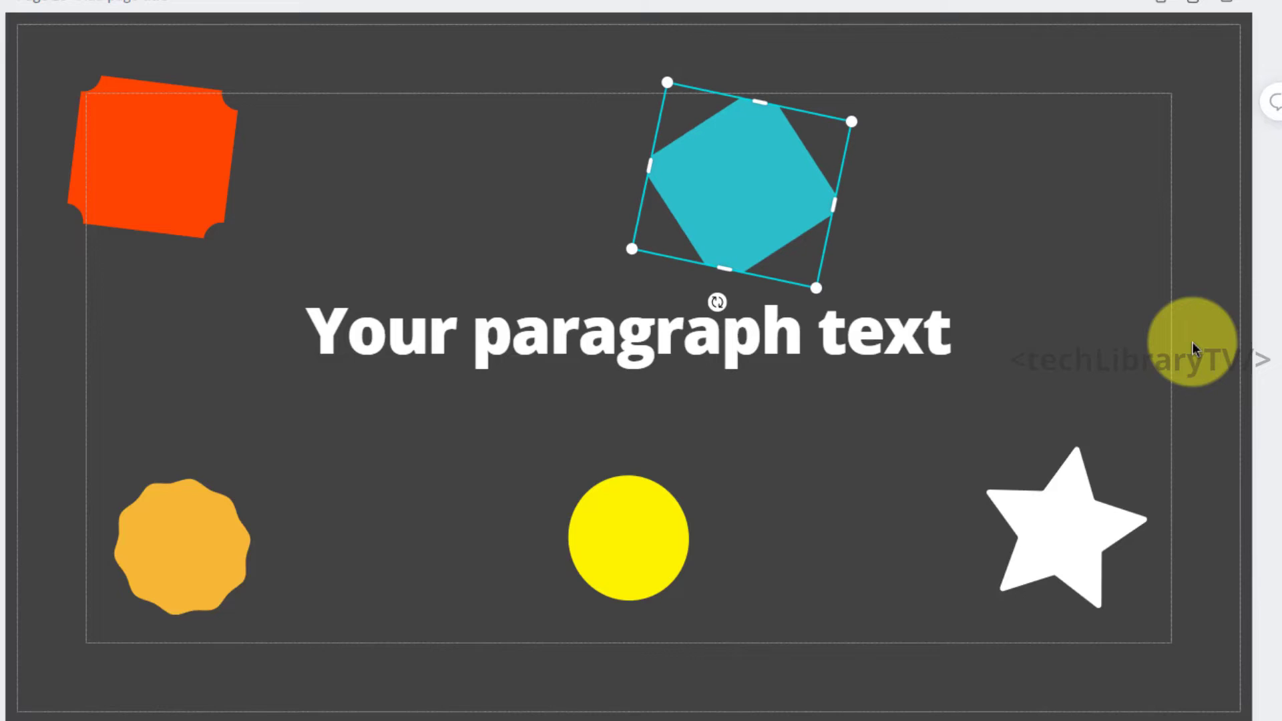
pyautogui.hotkey('ctrl', 'alt', ',')
pyautogui.hotkey('ctrl', 'alt', ',')
pyautogui.hotkey('ctrl', 'alt', ',')
pyautogui.hotkey('ctrl', 'alt', ',')
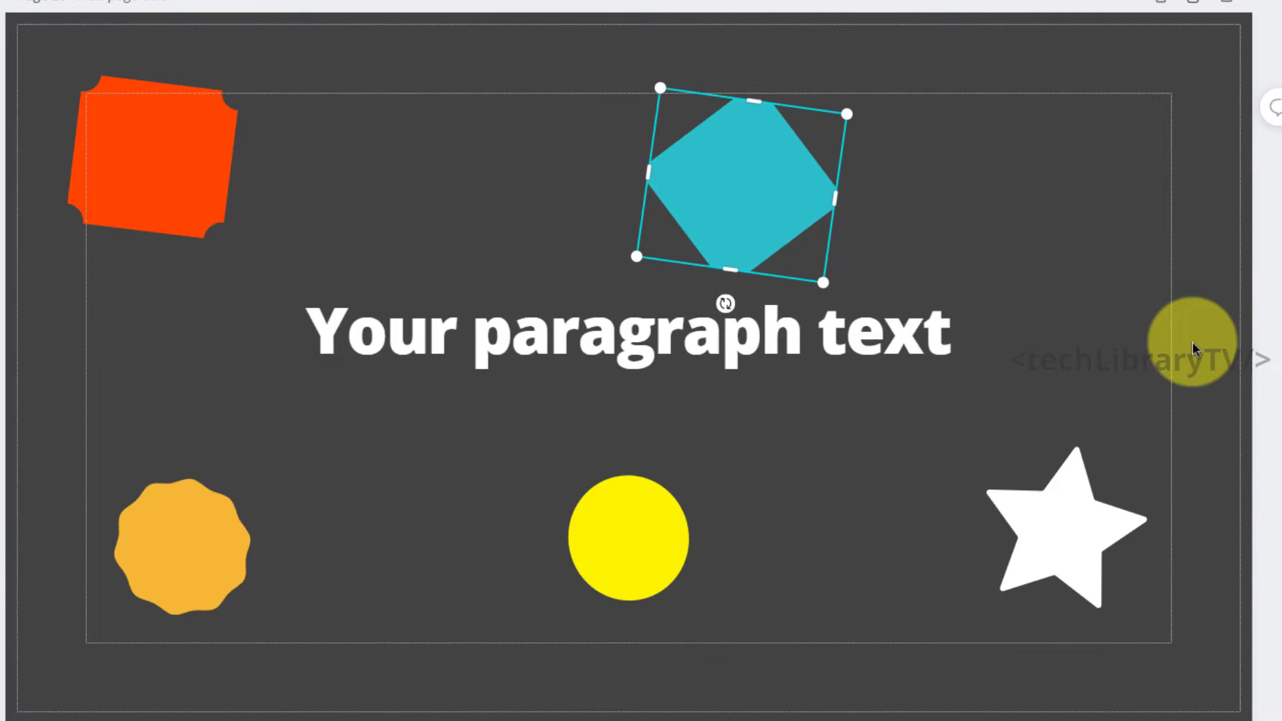
pyautogui.press('ctrl+alt+less')
pyautogui.press('ctrl+alt+less')
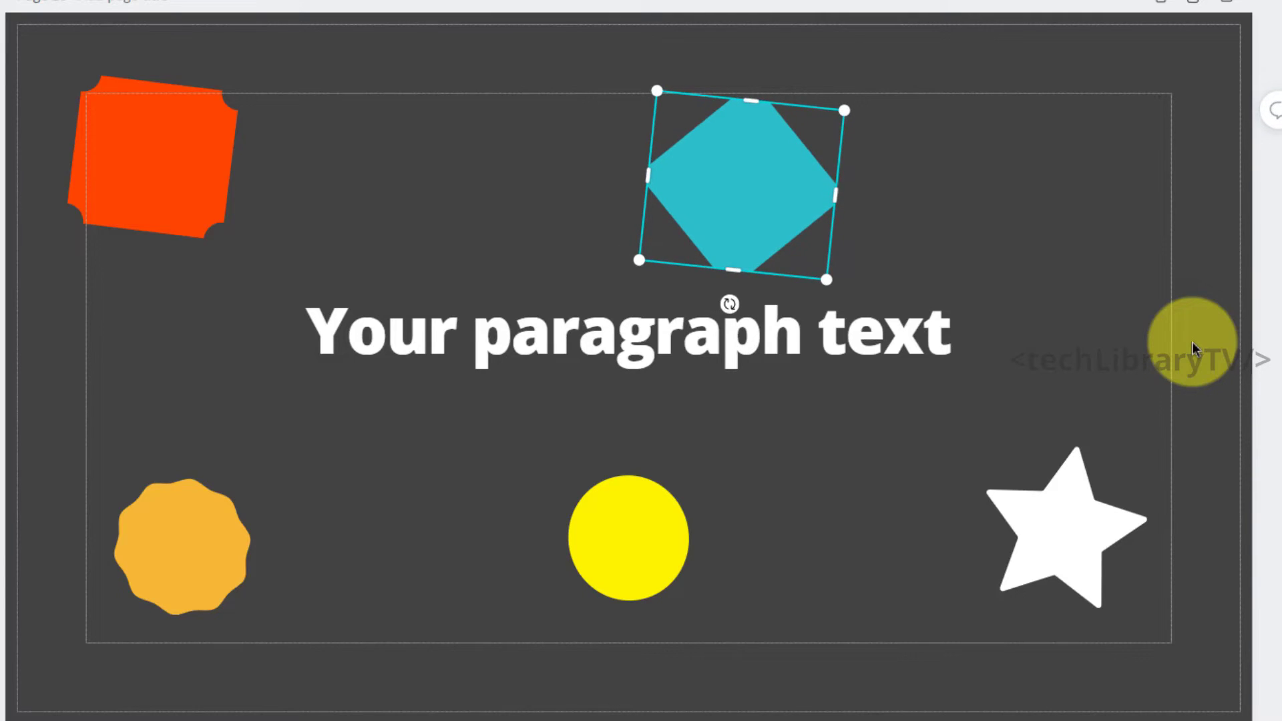
# Rotate the teal shape clockwise by about 11° in fine 1° increments.
pyautogui.press('ctrl+alt+less')
pyautogui.press('ctrl+alt+less')
pyautogui.press('ctrl+alt+less')
pyautogui.press('ctrl+alt+less')
pyautogui.press('ctrl+alt+less')
pyautogui.press('ctrl+alt+less')
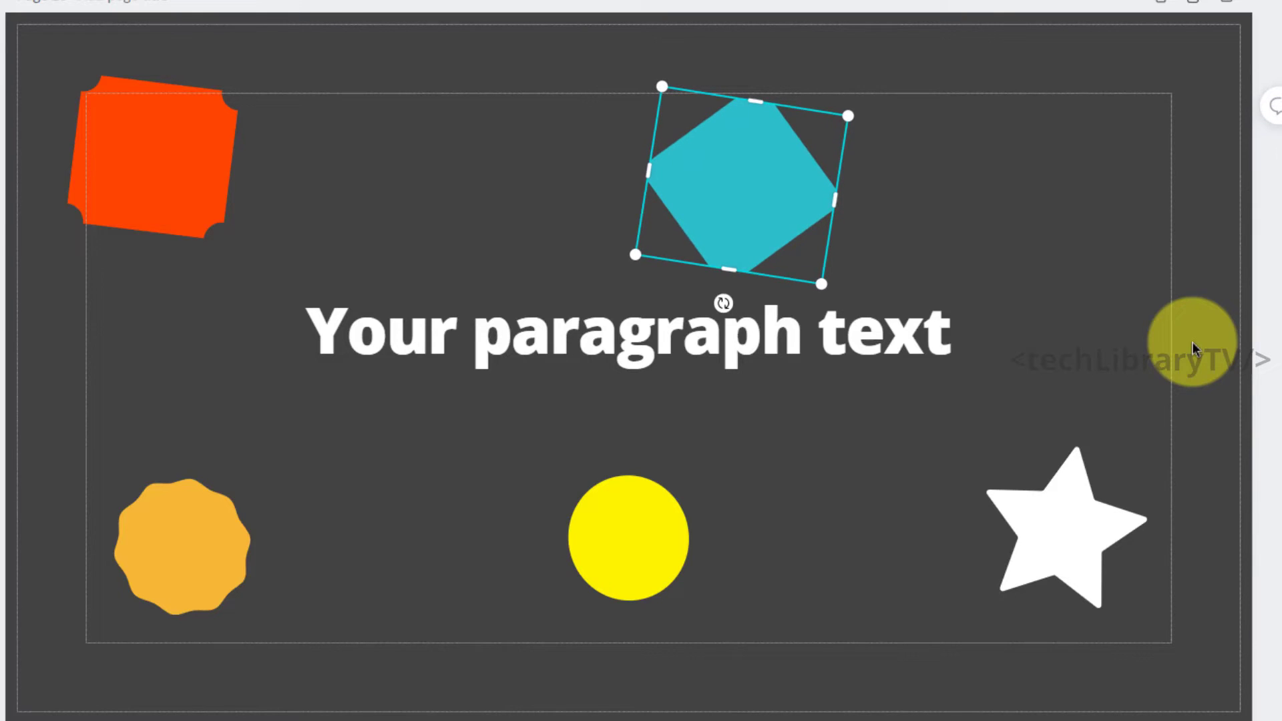
pyautogui.press('ctrl+alt+less')
pyautogui.press('ctrl+alt+less')
pyautogui.press('ctrl+alt+less')
pyautogui.press('ctrl+alt+less')
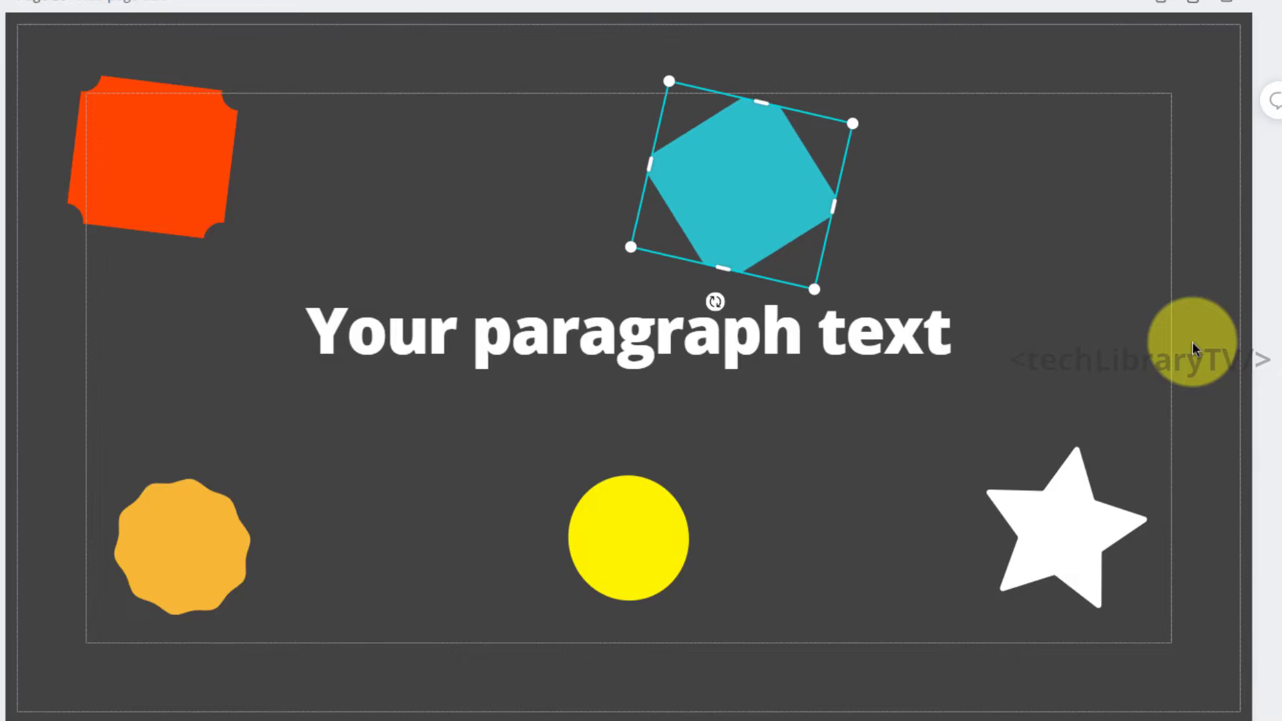
pyautogui.press('ctrl+alt+less')
pyautogui.press('ctrl+alt+less')
pyautogui.press('ctrl+alt+less')
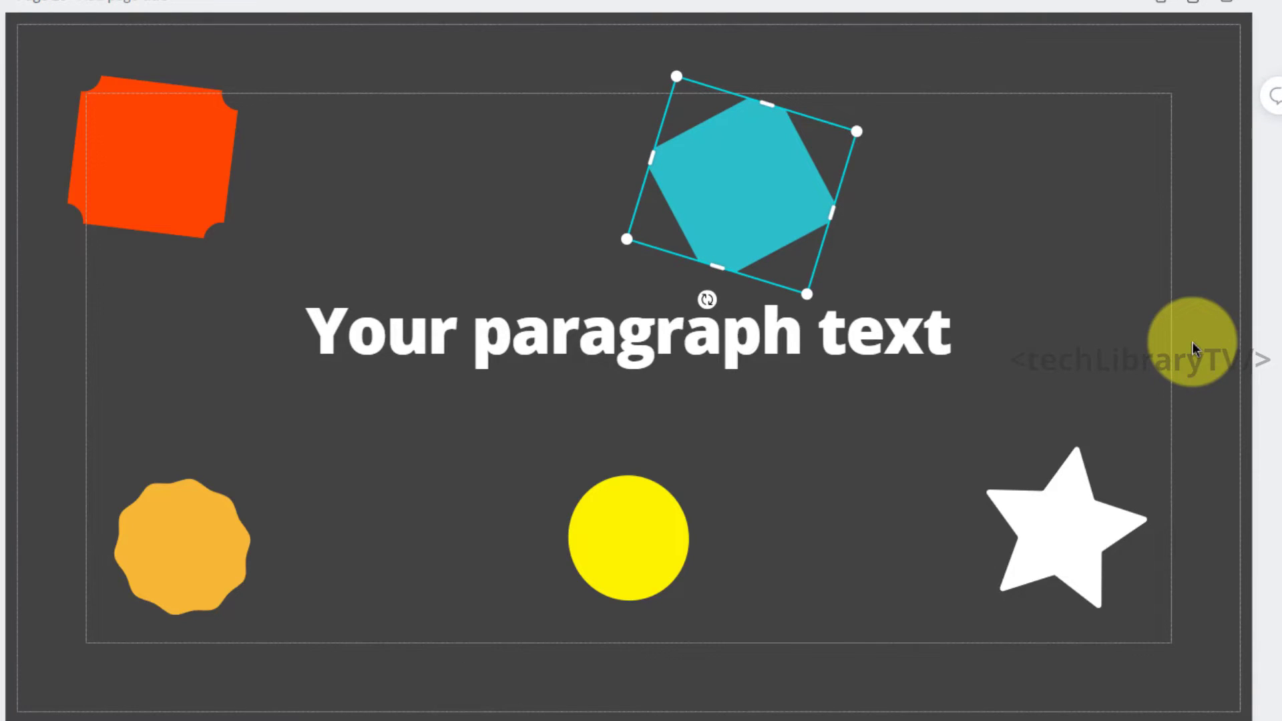
# Rotate the teal shape clockwise by about 165° in coarse 15° increments until it is nearly upside down.
pyautogui.press('shift')
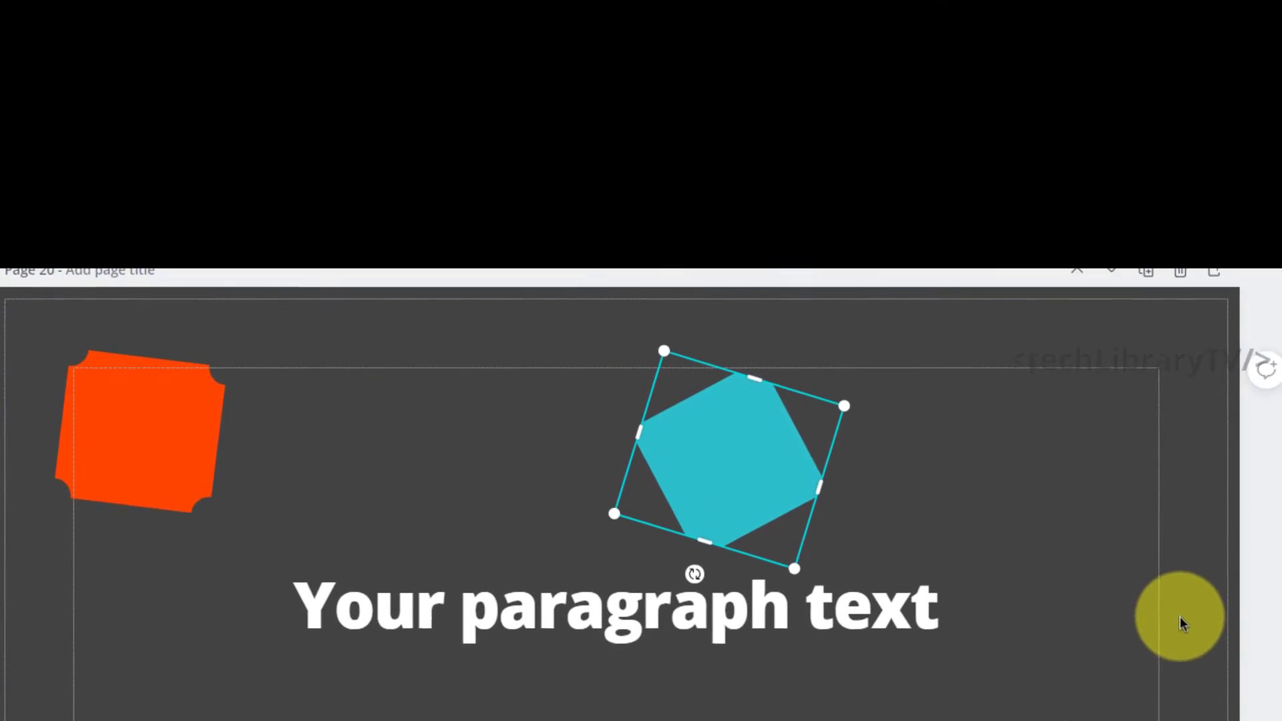
pyautogui.press('alt')
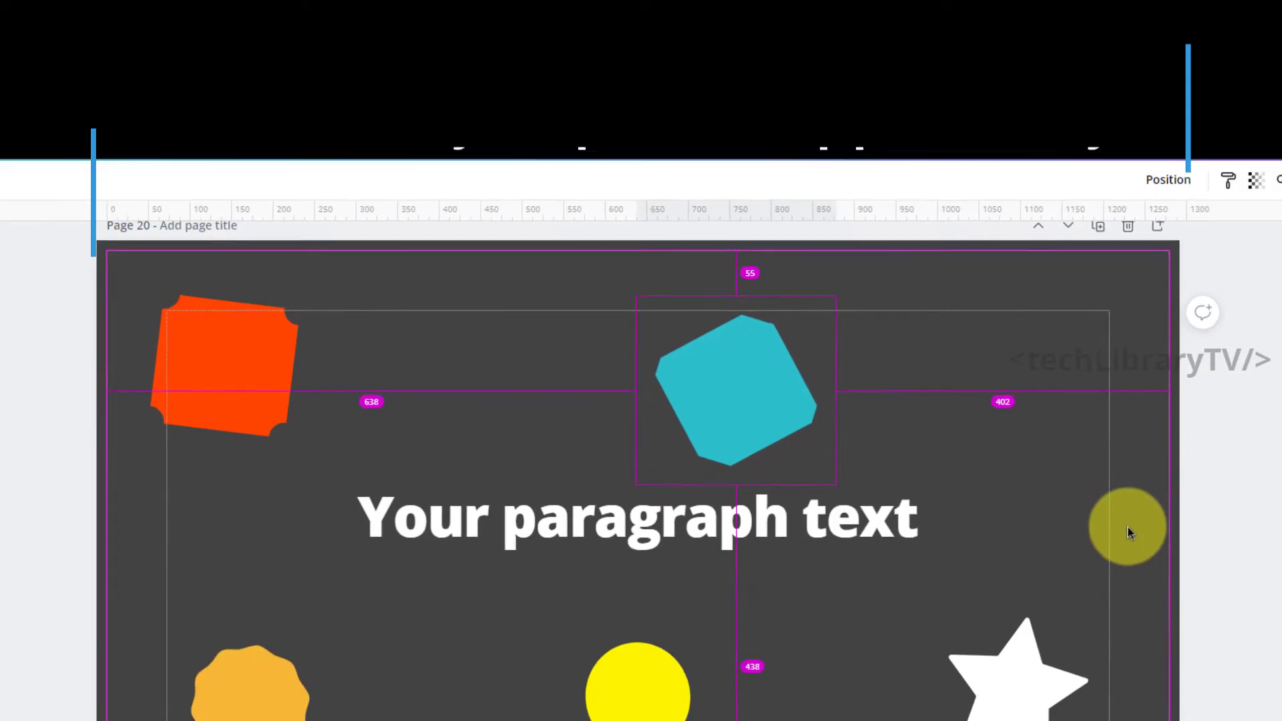
pyautogui.hotkey('alt', 'shift', 'Right')
pyautogui.hotkey('alt', 'shift', 'Right')
pyautogui.hotkey('alt', 'shift', 'Right')
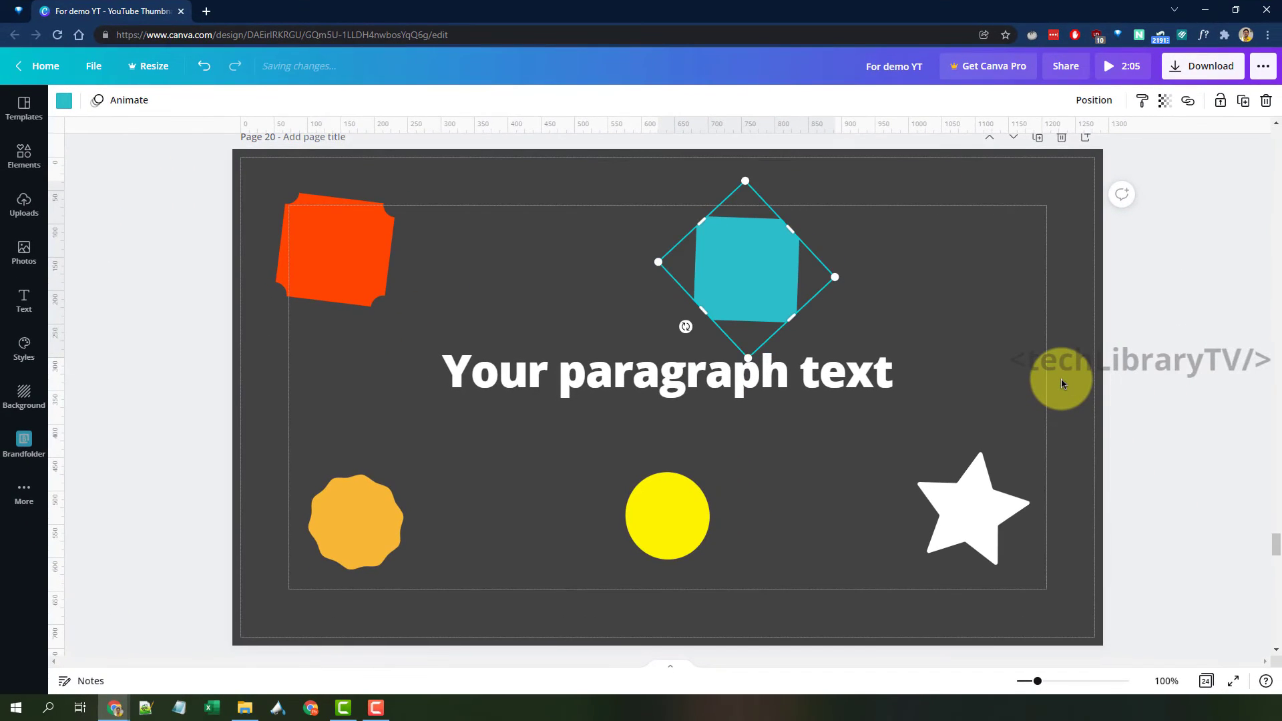
pyautogui.hotkey('shift', 'Right')
pyautogui.hotkey('shift', 'Right')
pyautogui.hotkey('shift', 'Right')
pyautogui.hotkey('shift', 'Right')
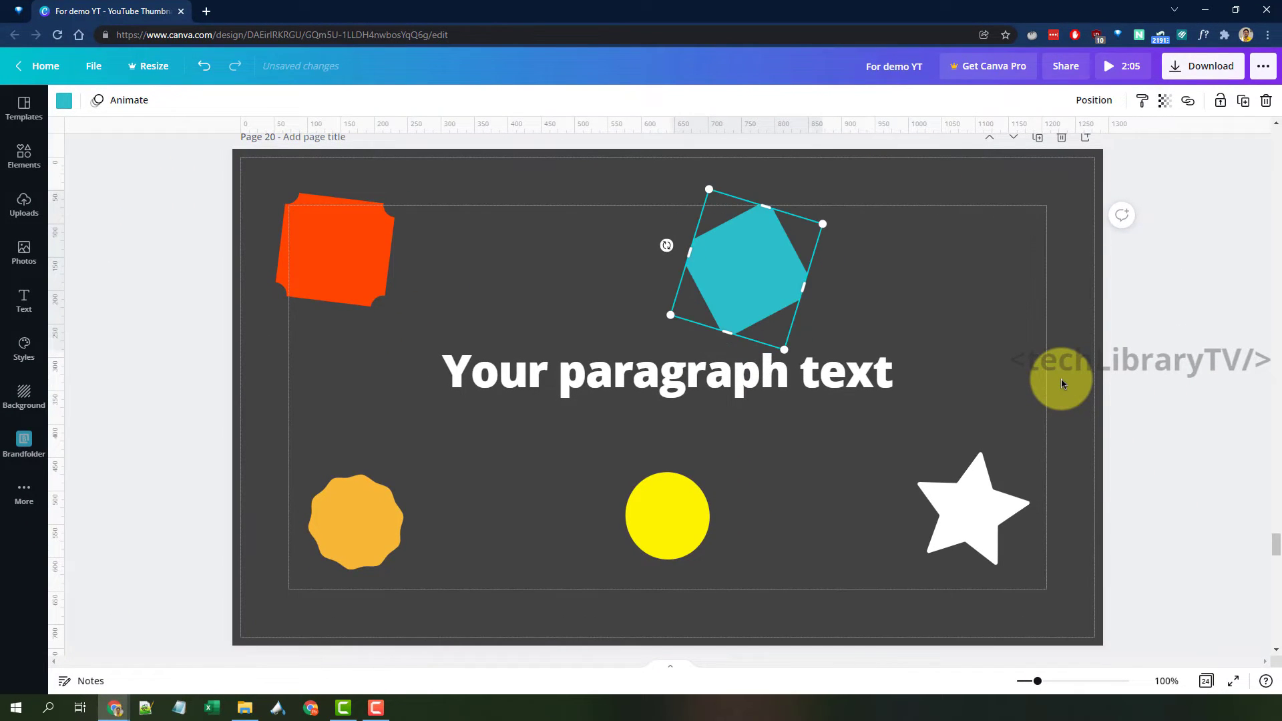
pyautogui.hotkey('shift', 'Right')
pyautogui.hotkey('shift', 'Right')
pyautogui.hotkey('shift', 'Right')
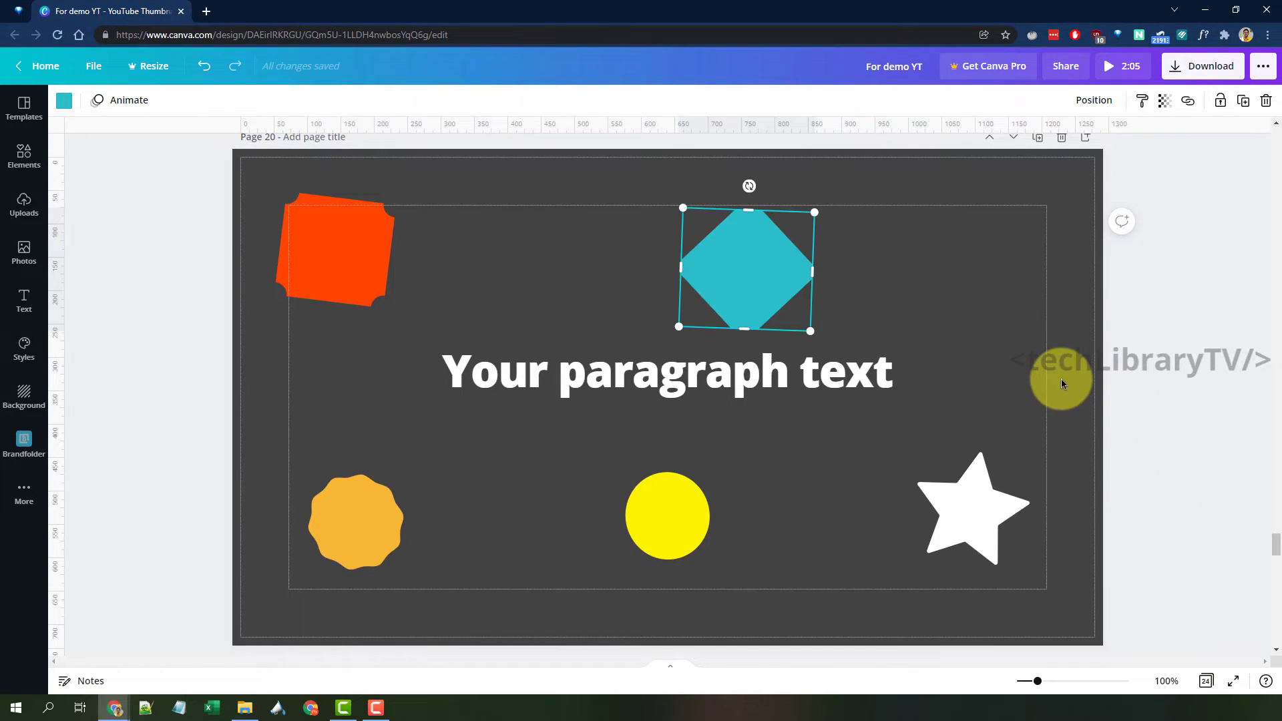
pyautogui.hotkey('shift', 'Right')
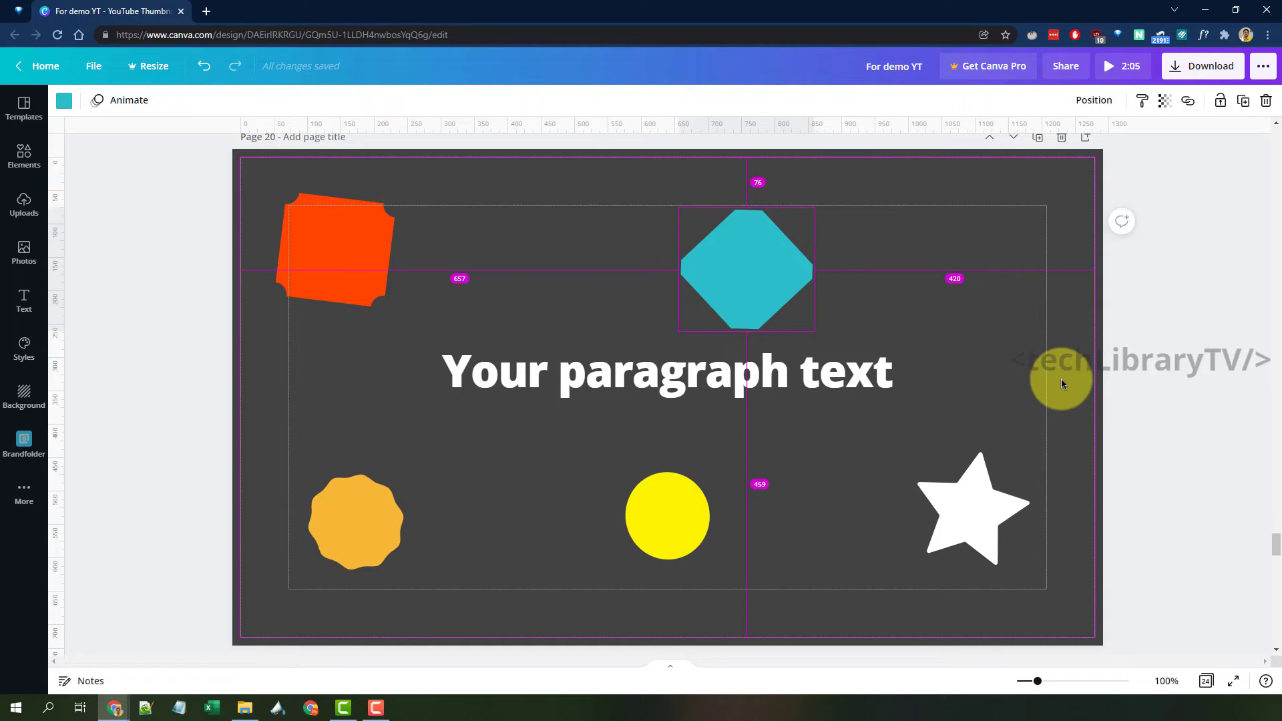
# Continue turning the teal shape clockwise in coarse 15° increments, by about another 255°.
pyautogui.press('ctrl+alt+shift+less')
pyautogui.press('ctrl+alt+shift+less')
pyautogui.press('ctrl+alt+shift+less')
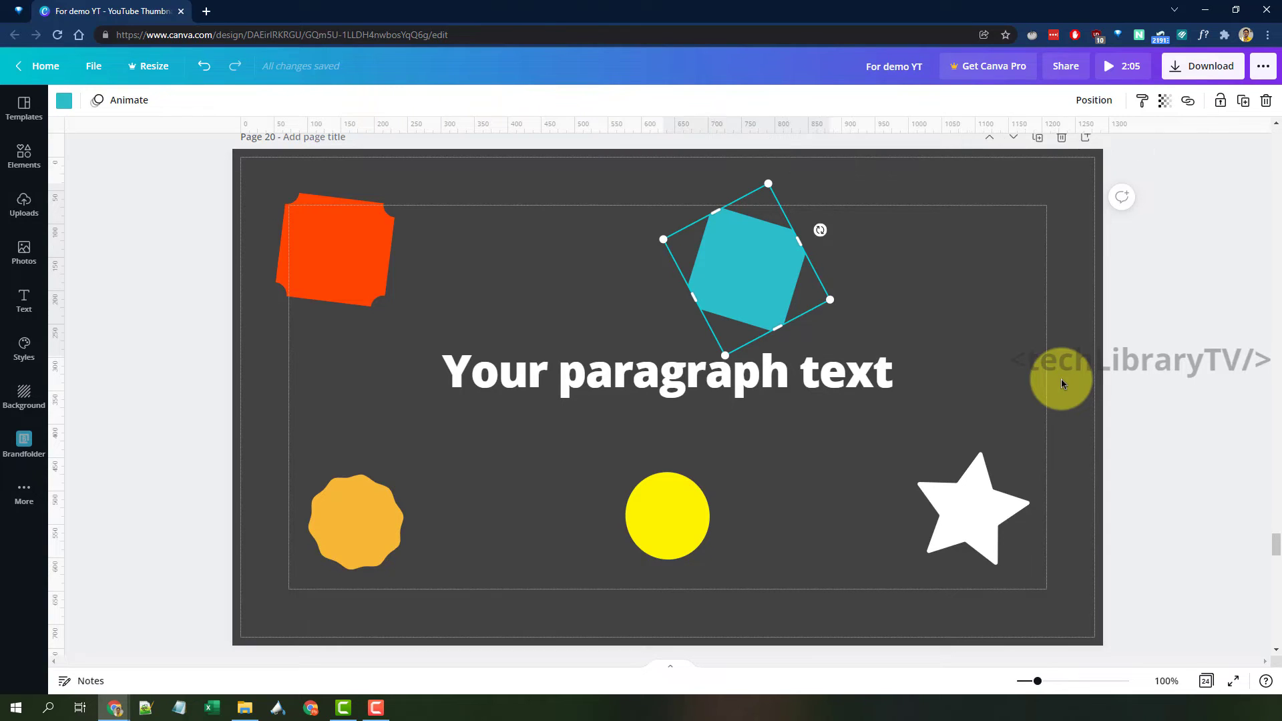
pyautogui.hotkey('ctrl', 'alt', 'shift', '>')
pyautogui.hotkey('ctrl', 'alt', 'shift', '>')
pyautogui.hotkey('ctrl', 'alt', 'shift', '>')
pyautogui.hotkey('ctrl', 'alt', 'shift', '>')
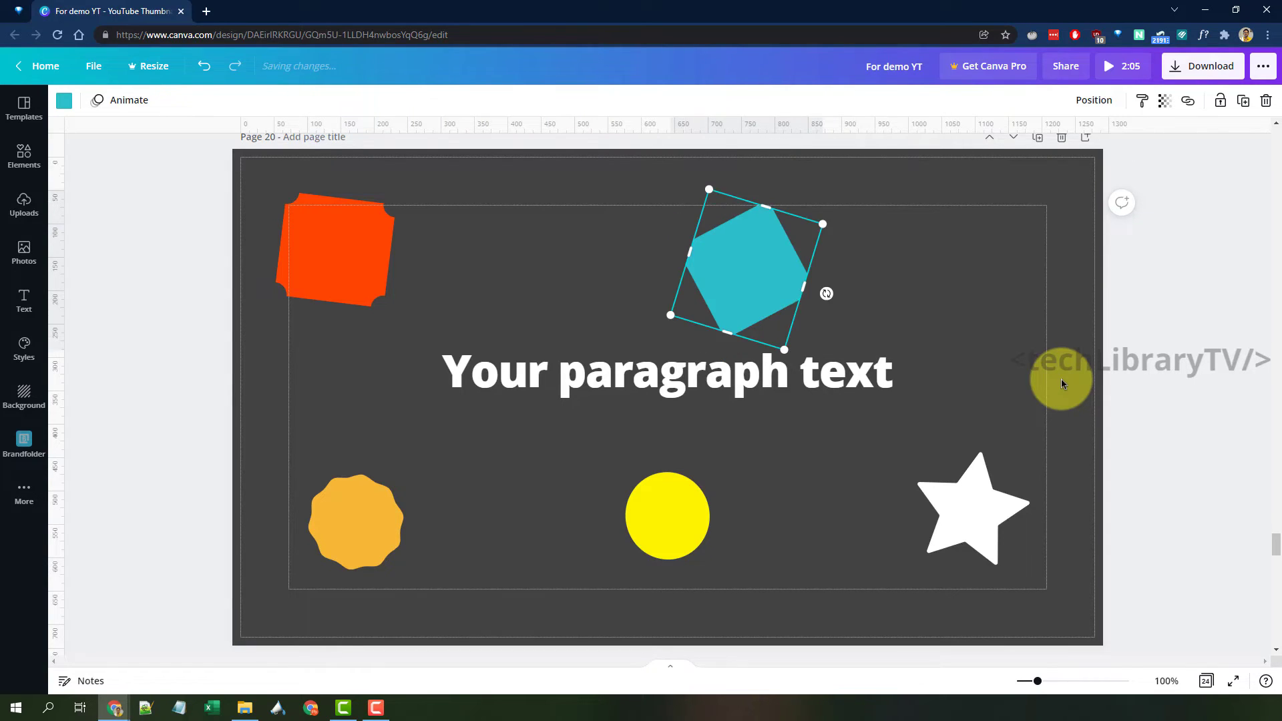
pyautogui.hotkey('ctrl', 'alt', 'shift', '>')
pyautogui.hotkey('ctrl', 'alt', 'shift', '>')
pyautogui.hotkey('ctrl', 'alt', 'shift', '>')
pyautogui.hotkey('ctrl', 'alt', 'shift', '>')
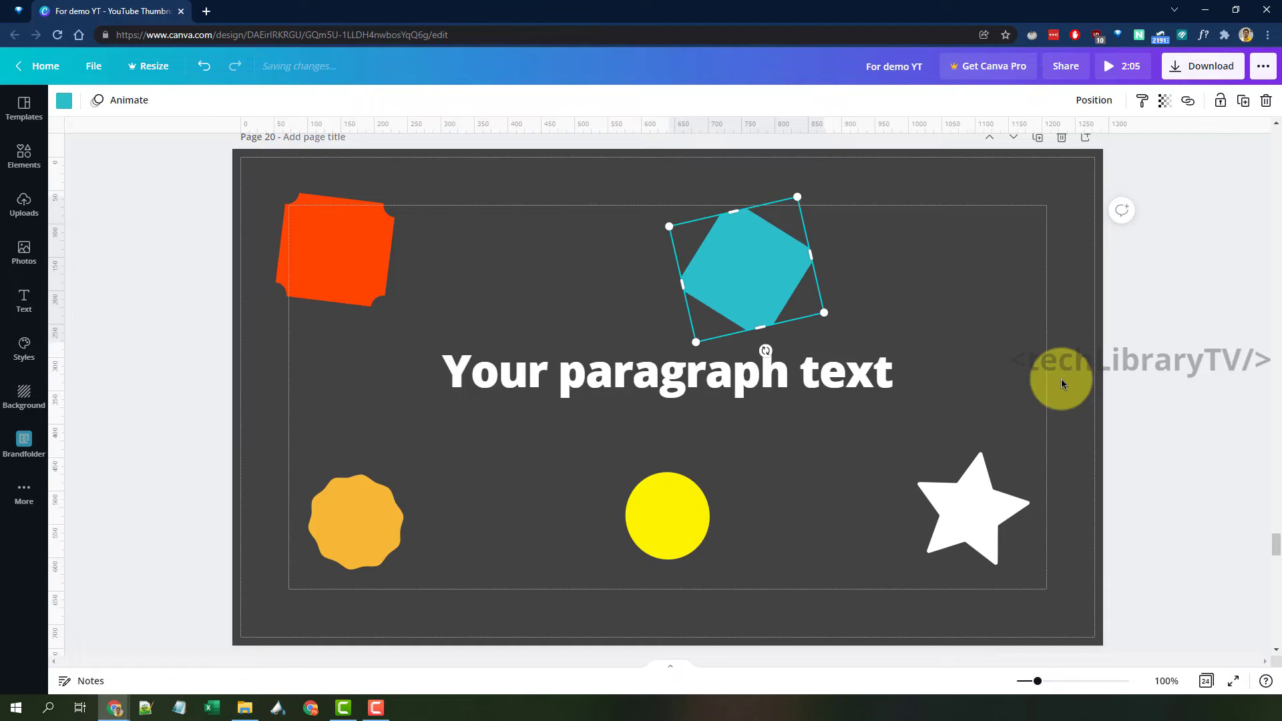
pyautogui.hotkey('ctrl', 'alt', 'shift', '>')
pyautogui.hotkey('ctrl', 'alt', 'shift', '>')
pyautogui.hotkey('ctrl', 'alt', 'shift', '>')
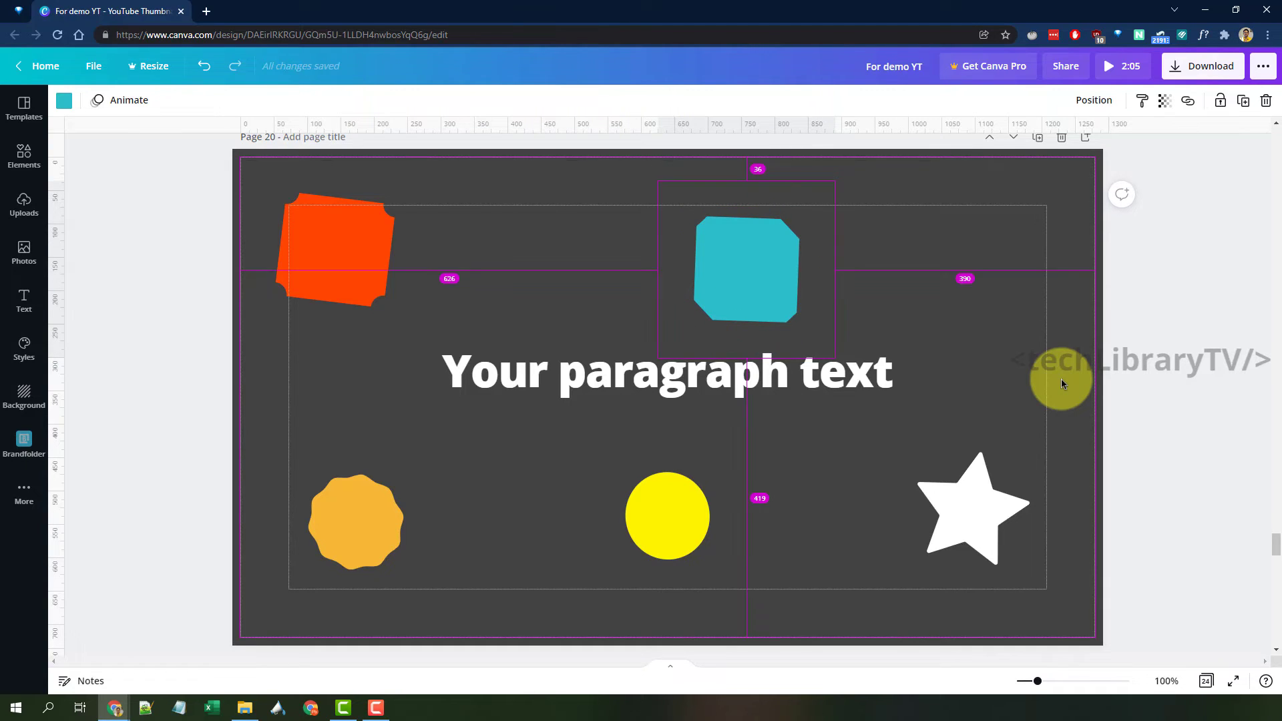
pyautogui.hotkey('ctrl', 'alt', 'shift', '>')
pyautogui.hotkey('ctrl', 'alt', 'shift', '>')
pyautogui.hotkey('ctrl', 'alt', 'shift', '>')
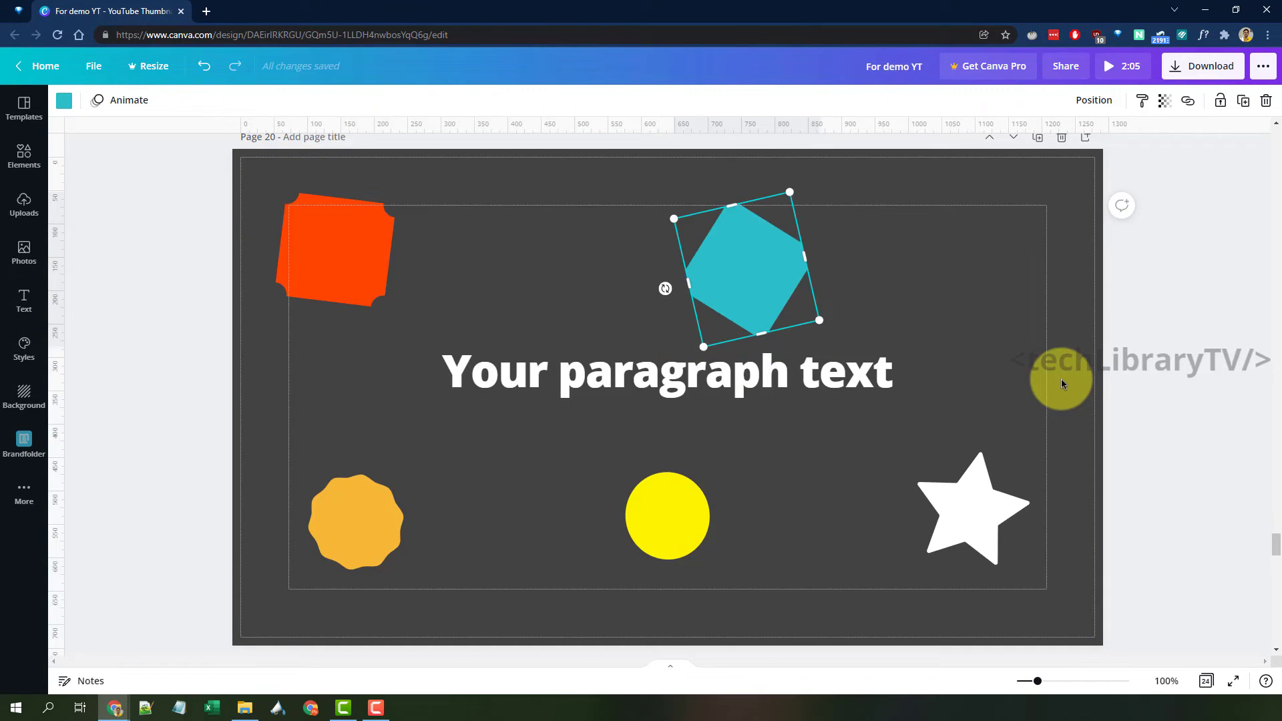
# Rotate the teal shape counterclockwise by about 135° in coarse 15° increments.
pyautogui.hotkey('ctrl', 'alt', 'shift', '>')
pyautogui.hotkey('ctrl', 'alt', 'shift', '>')
pyautogui.hotkey('ctrl', 'alt', 'shift', '>')
pyautogui.hotkey('ctrl', 'alt', 'shift', '>')
pyautogui.hotkey('ctrl', 'alt', 'shift', '>')
pyautogui.hotkey('ctrl', 'alt', 'shift', '>')
pyautogui.hotkey('ctrl', 'alt', 'shift', '>')
pyautogui.hotkey('ctrl', 'alt', 'shift', '>')
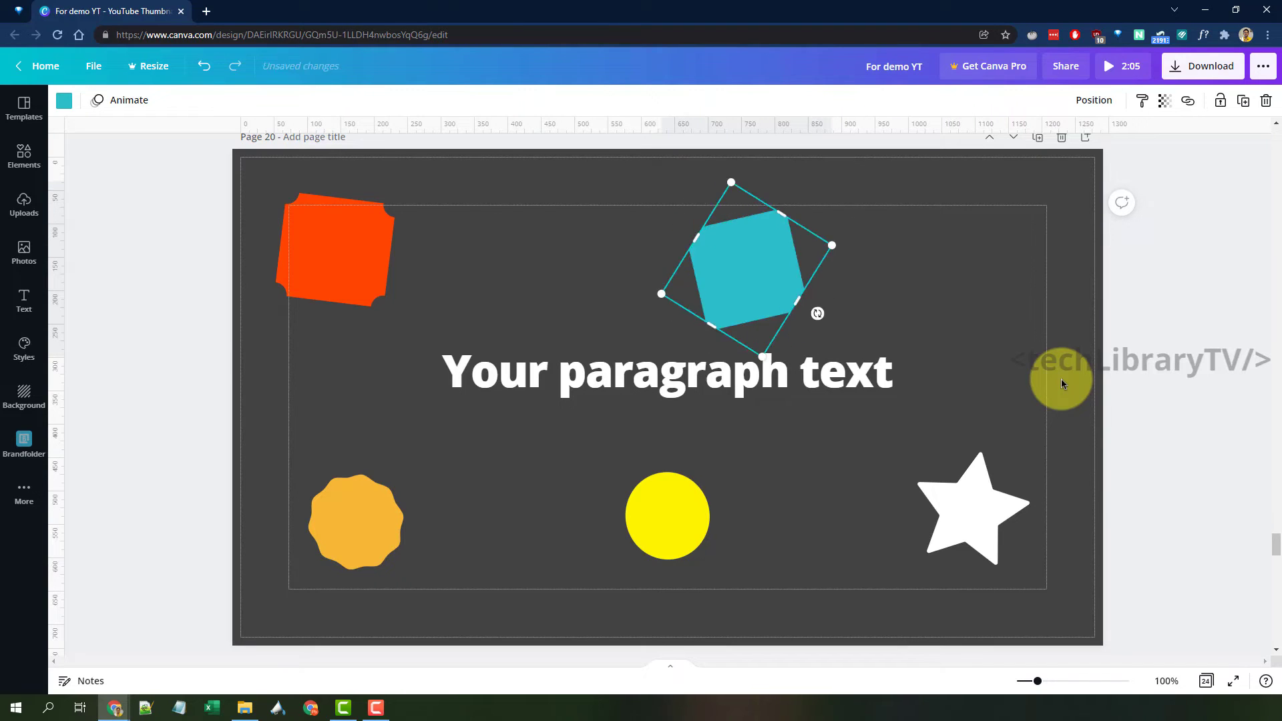
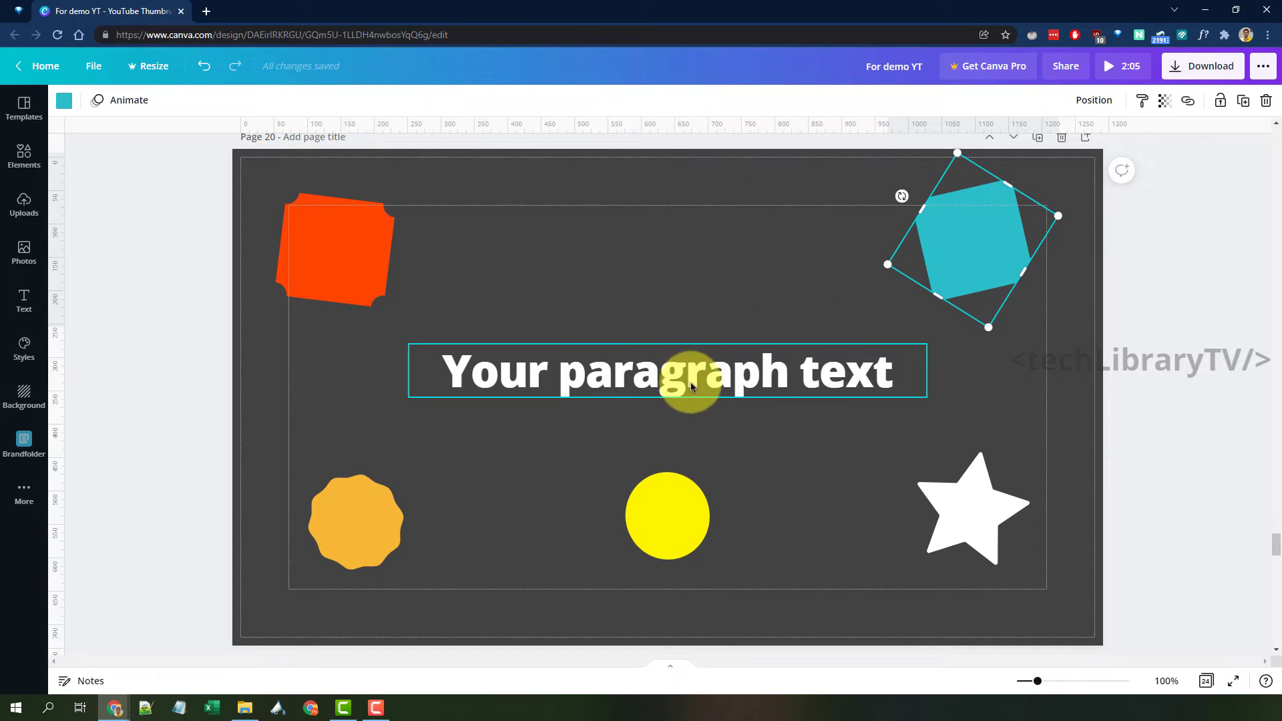
# Rotate the "Your paragraph text" box clockwise by about 13° in fine 1° increments.
pyautogui.click(675, 379)
pyautogui.press('ctrl+alt+less')
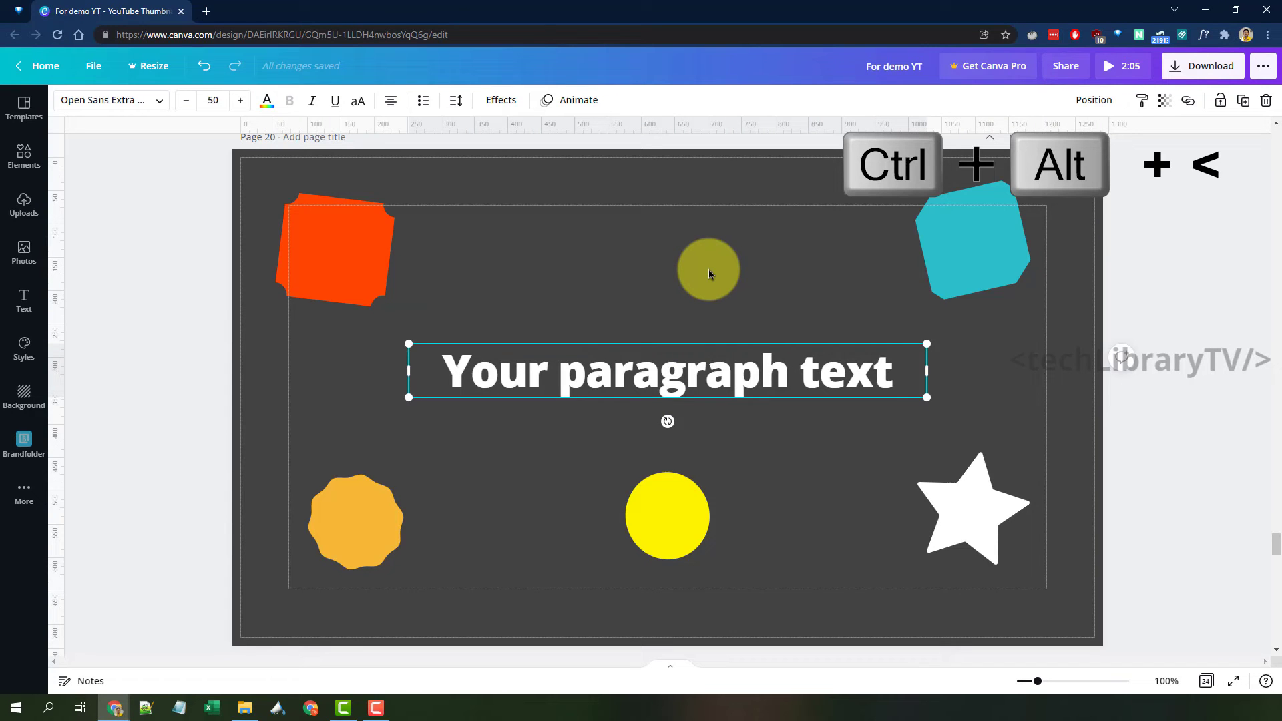
pyautogui.press('alt')
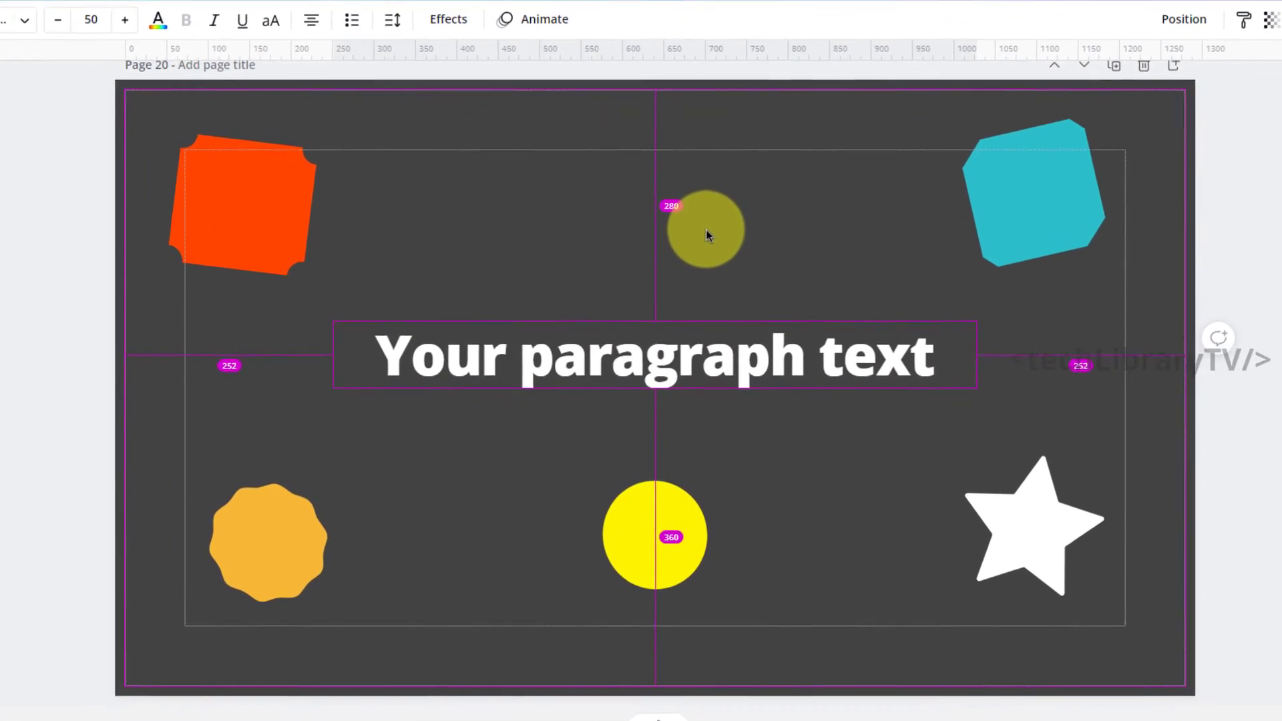
pyautogui.hotkey('ctrl', 'alt', '.')
pyautogui.hotkey('ctrl', 'alt', '.')
pyautogui.hotkey('ctrl', 'alt', '.')
pyautogui.hotkey('ctrl', 'alt', '.')
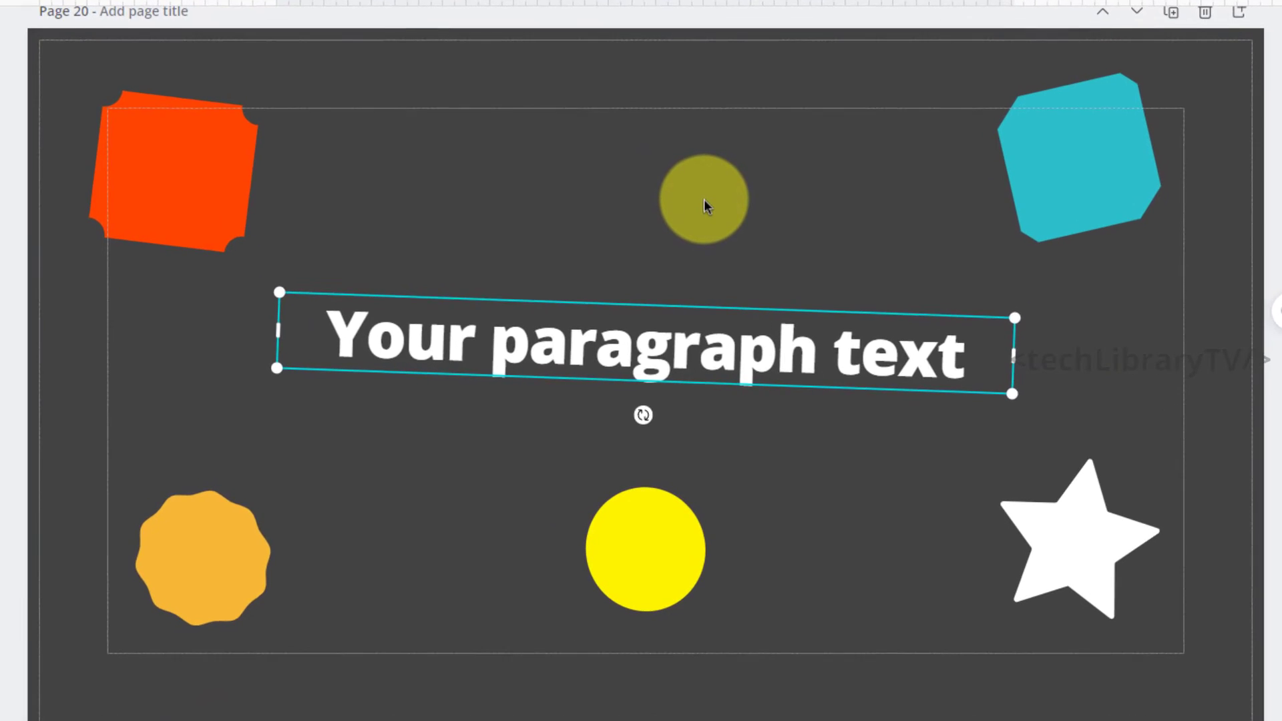
pyautogui.hotkey('ctrl', 'alt', '.')
pyautogui.hotkey('ctrl', 'alt', '.')
pyautogui.hotkey('ctrl', 'alt', '.')
pyautogui.hotkey('ctrl', 'alt', '.')
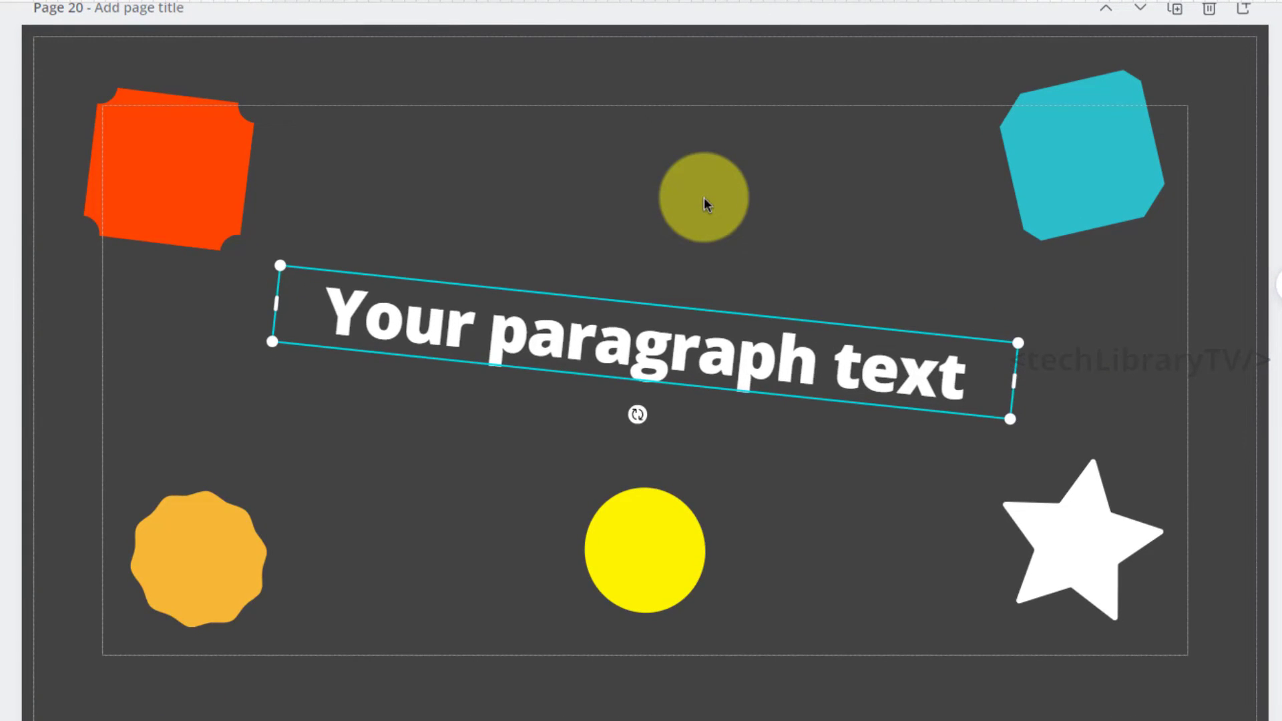
pyautogui.press('ctrl+alt+less')
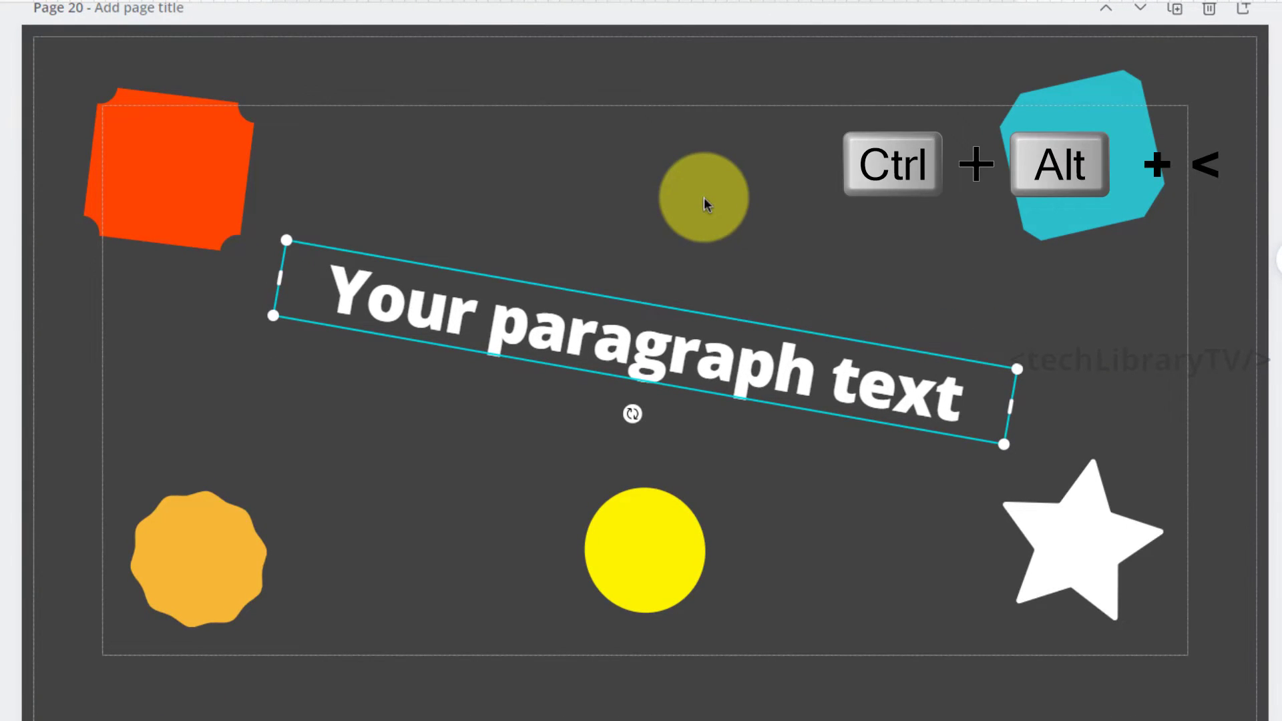
pyautogui.press('ctrl+alt+less')
pyautogui.press('ctrl+alt+less')
pyautogui.press('ctrl+alt+less')
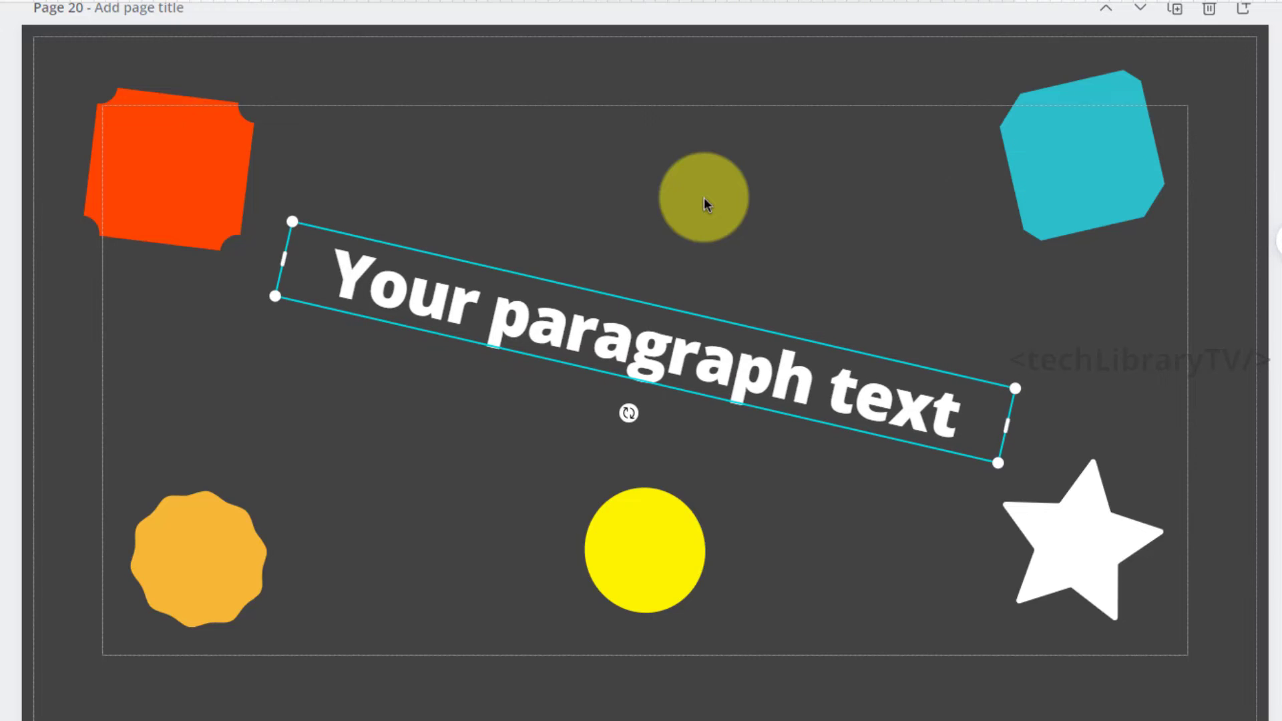
# Rotate the "Your paragraph text" box counterclockwise in fine 1° increments until it is almost horizontal.
pyautogui.hotkey('ctrl', 'alt', '>')
pyautogui.hotkey('ctrl', 'alt', '>')
pyautogui.hotkey('ctrl', 'alt', '>')
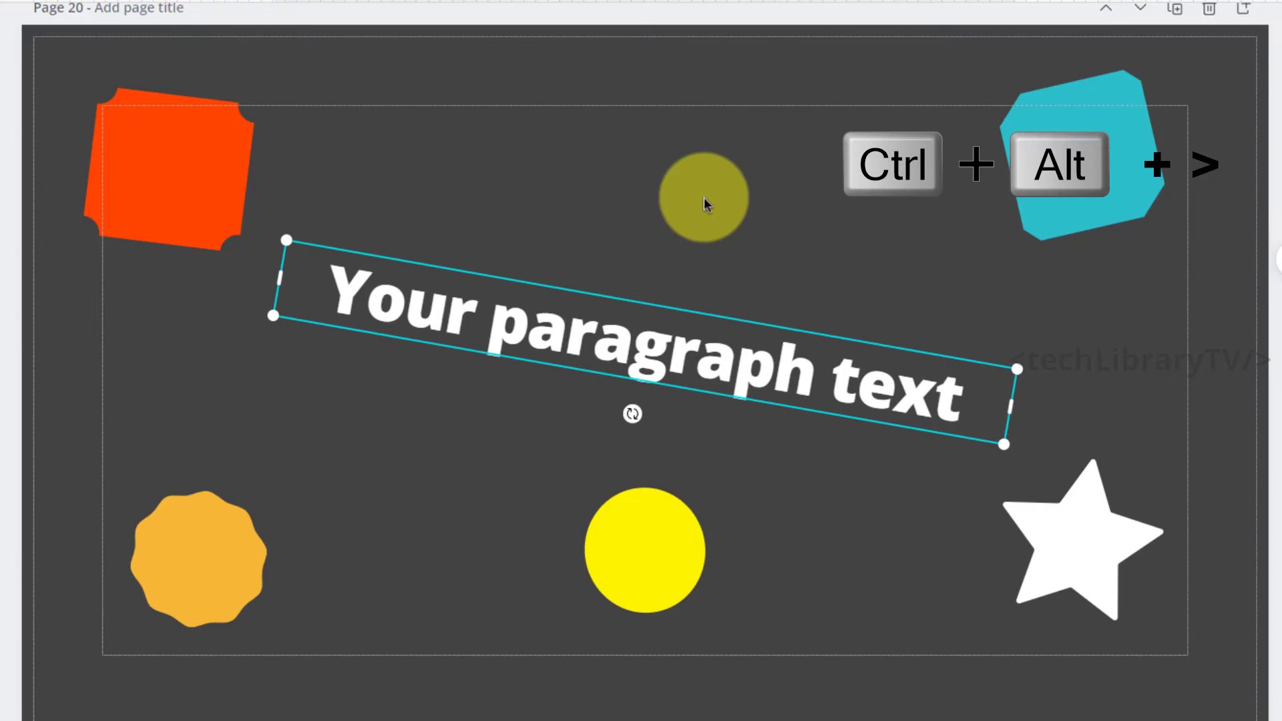
pyautogui.hotkey('ctrl', 'alt', '>')
pyautogui.hotkey('ctrl', 'alt', '>')
pyautogui.hotkey('ctrl', 'alt', '>')
pyautogui.hotkey('ctrl', 'alt', '>')
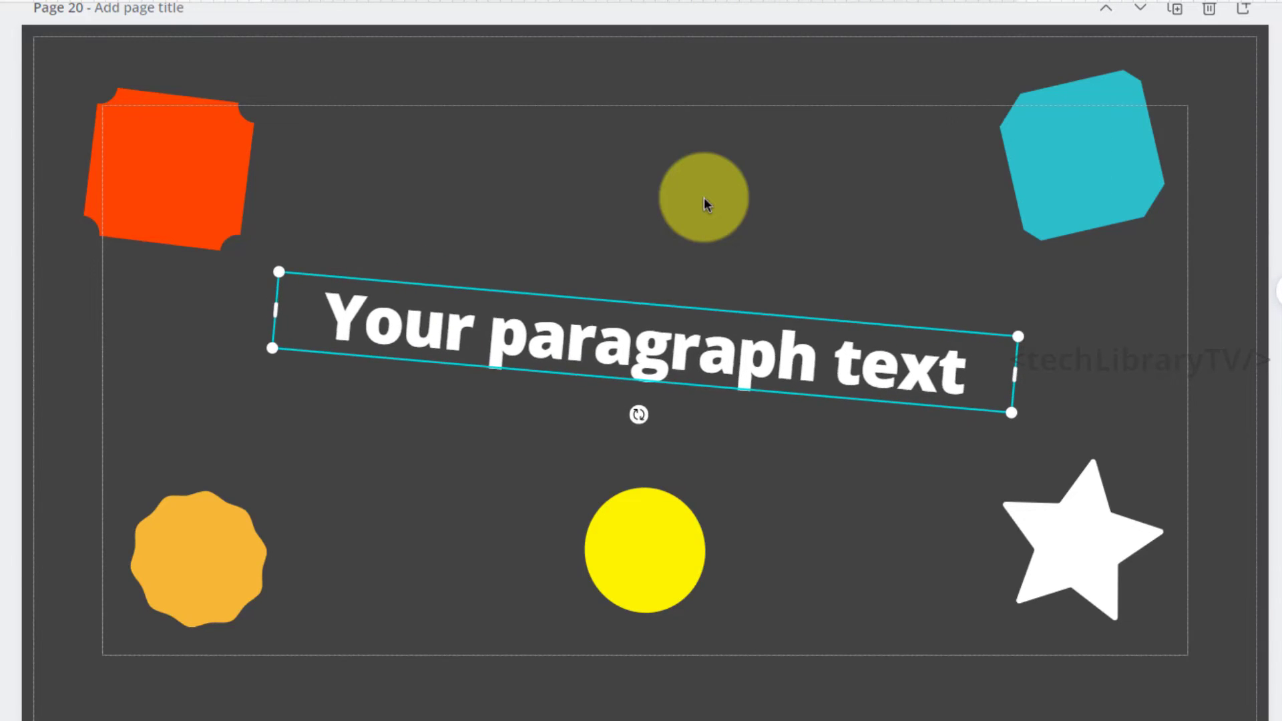
pyautogui.hotkey('ctrl', 'alt', '>')
pyautogui.hotkey('ctrl', 'alt', '>')
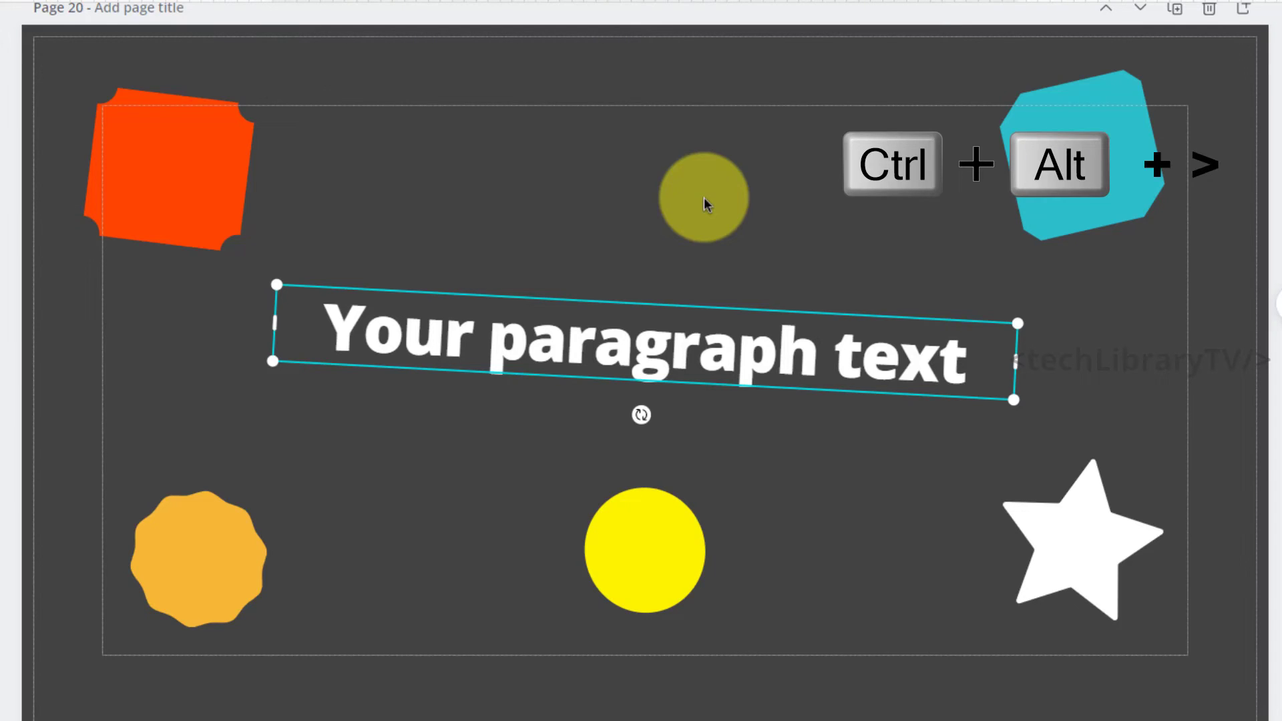
pyautogui.hotkey('ctrl', 'alt', '>')
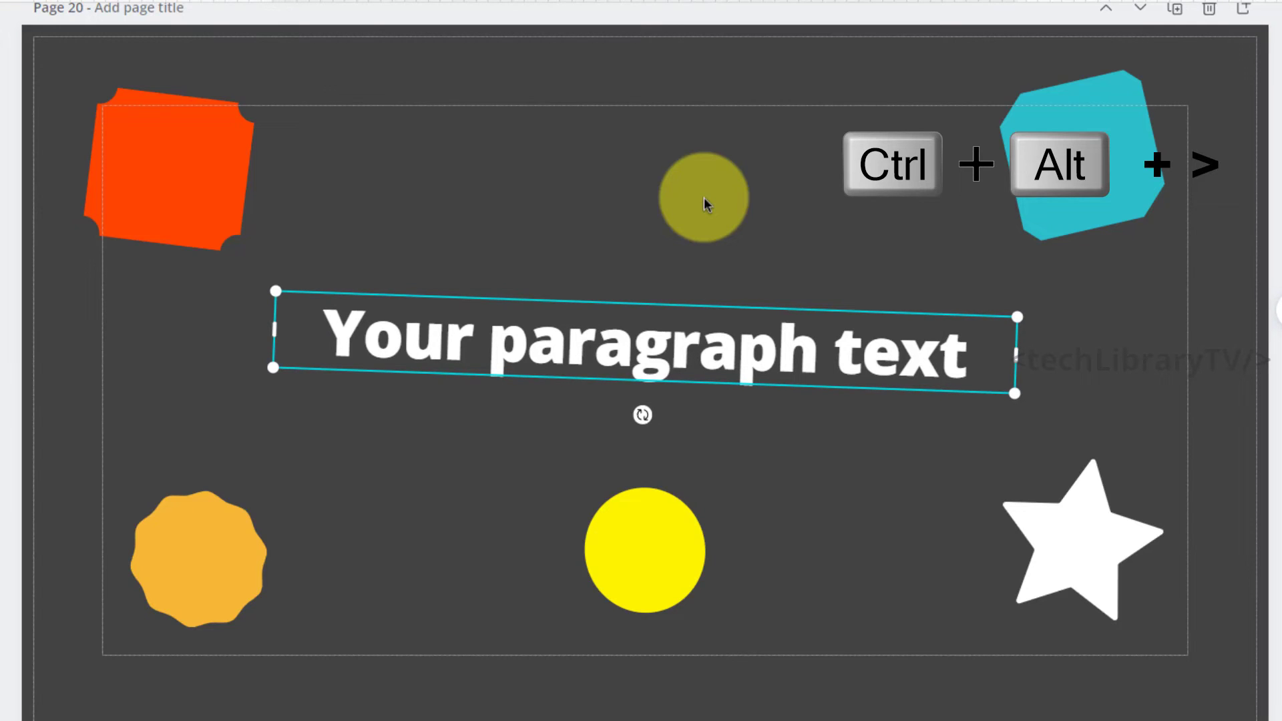
pyautogui.hotkey('ctrl', 'alt', '>')
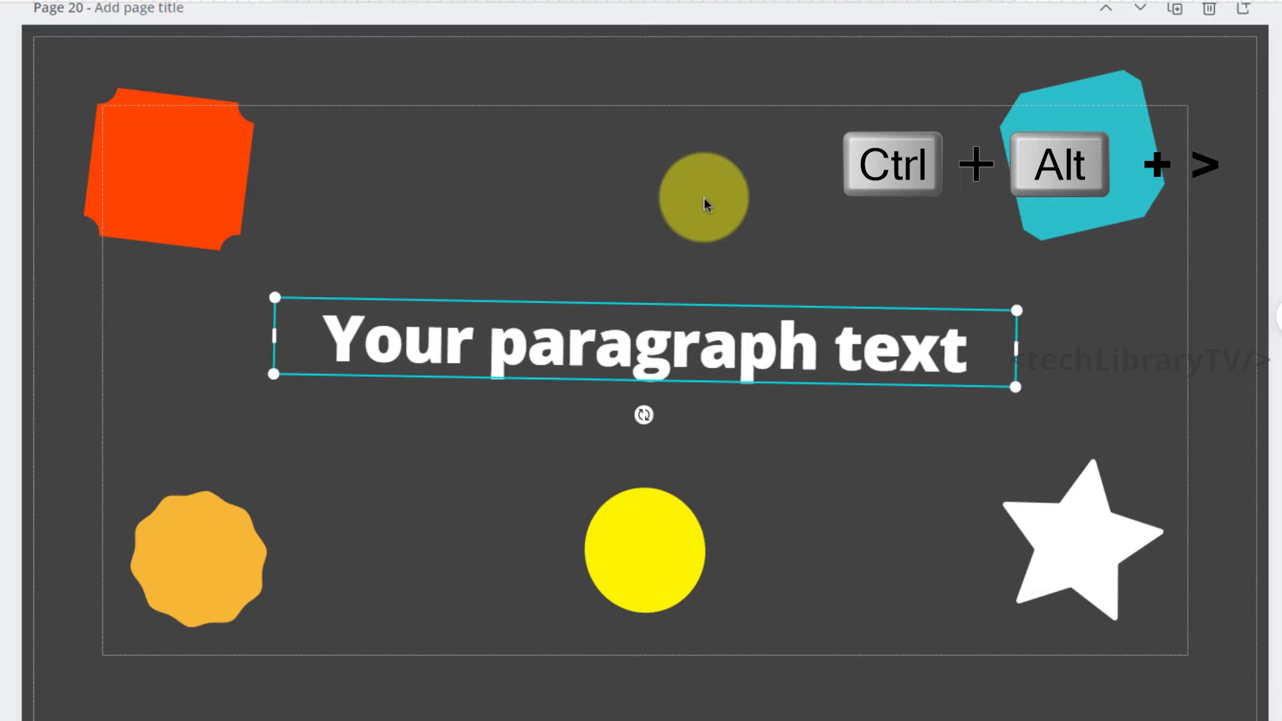
# Try rotating the text box continuously counterclockwise to about 6° past horizontal, then restore its level orientation and normal letter spacing.
pyautogui.hotkey('ctrl', 'alt', '>')
pyautogui.hotkey('ctrl', 'alt', '>')
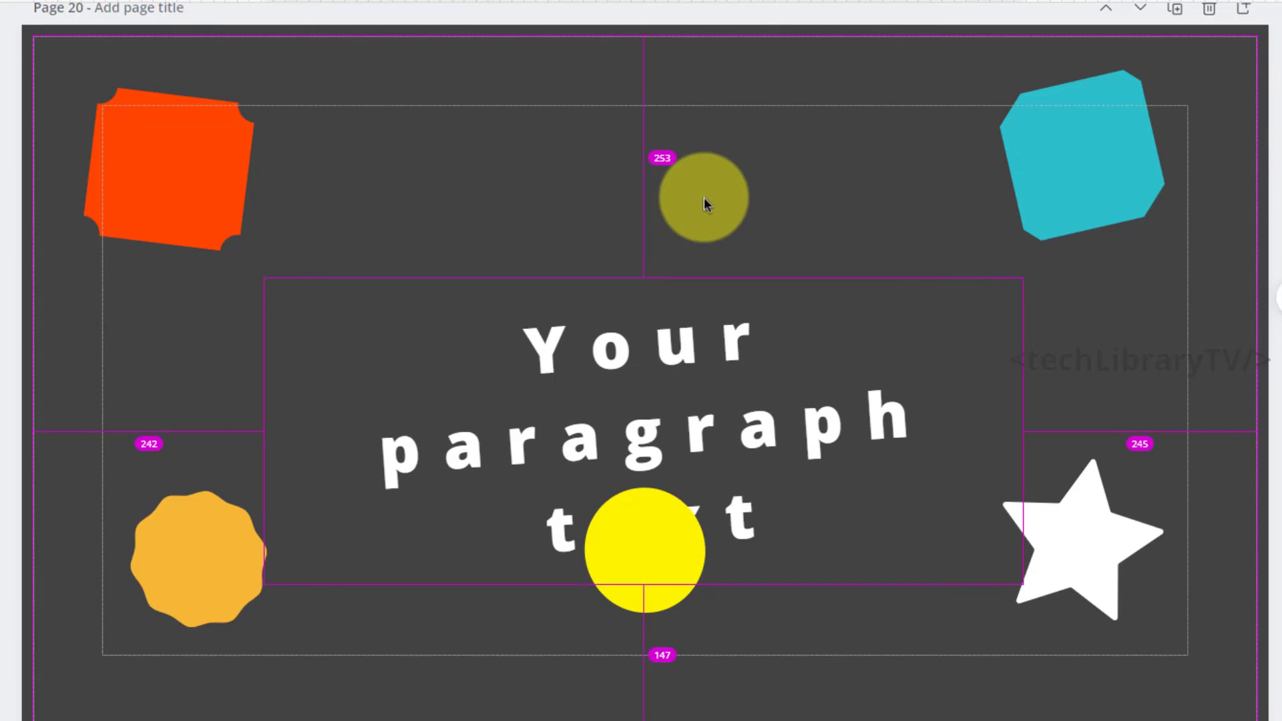
pyautogui.hotkey('ctrl', 'alt', '>')
pyautogui.hotkey('ctrl', 'alt', '>')
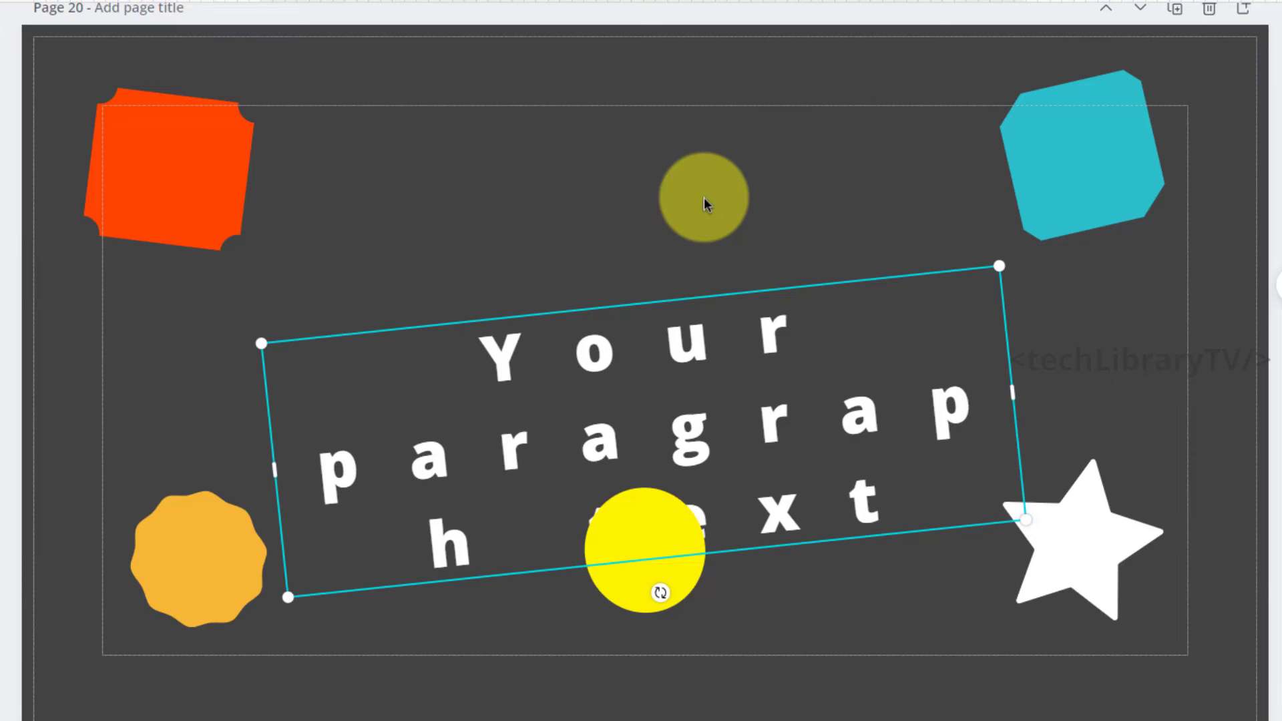
pyautogui.press('ctrl+alt+less')
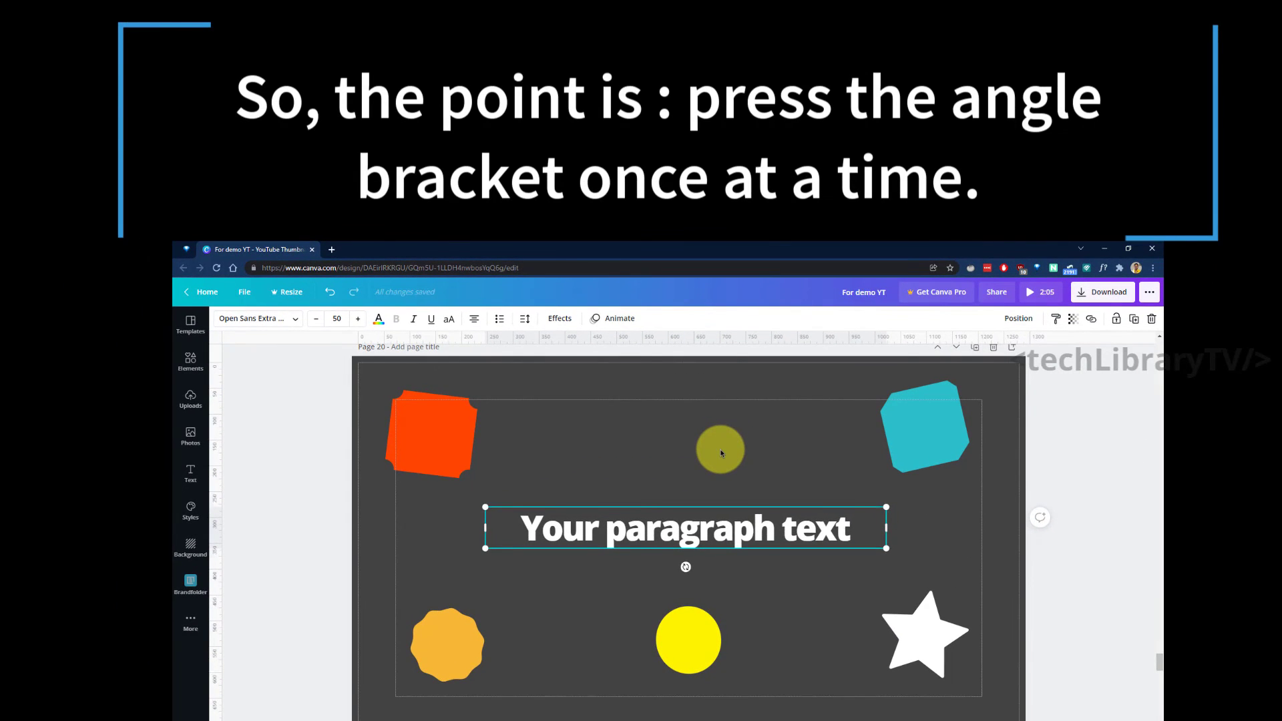
# Tilt the "Your paragraph text" box counterclockwise to about 3° from horizontal.
pyautogui.hotkey('ctrl', 'alt', ',')
pyautogui.hotkey('ctrl', 'alt', '.')
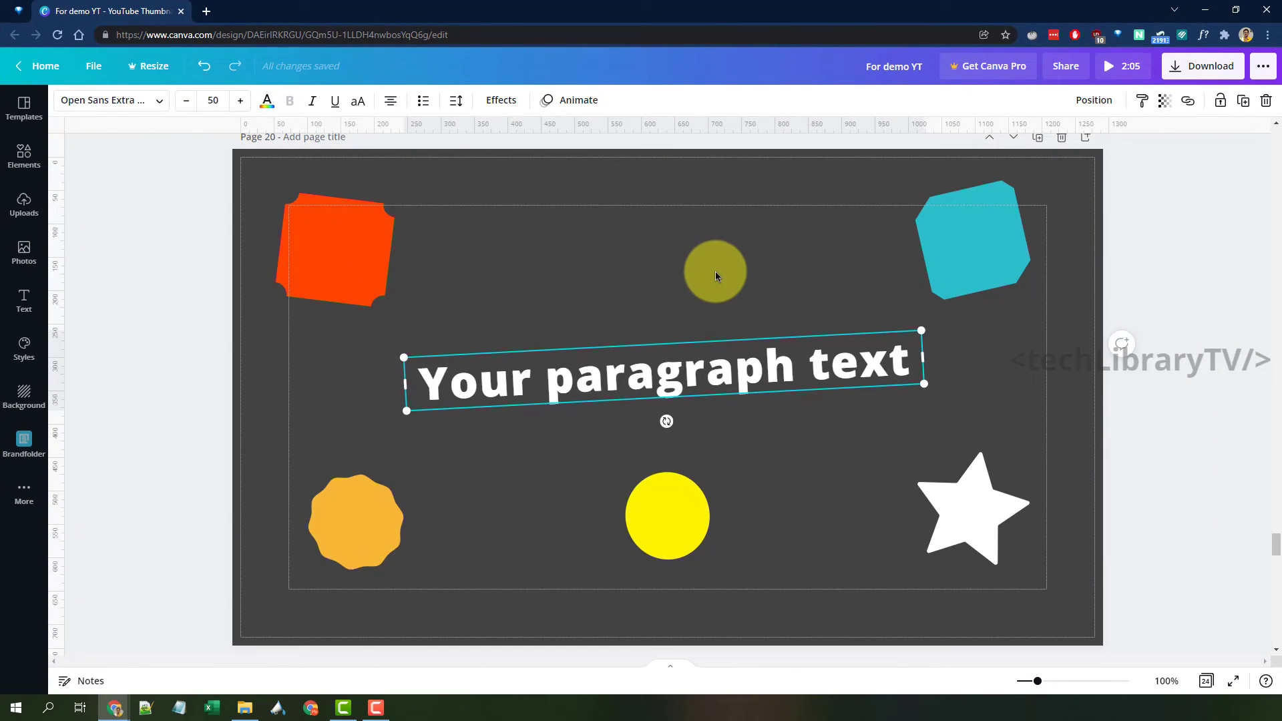
pyautogui.hotkey('ctrl', 'alt', 'shift')
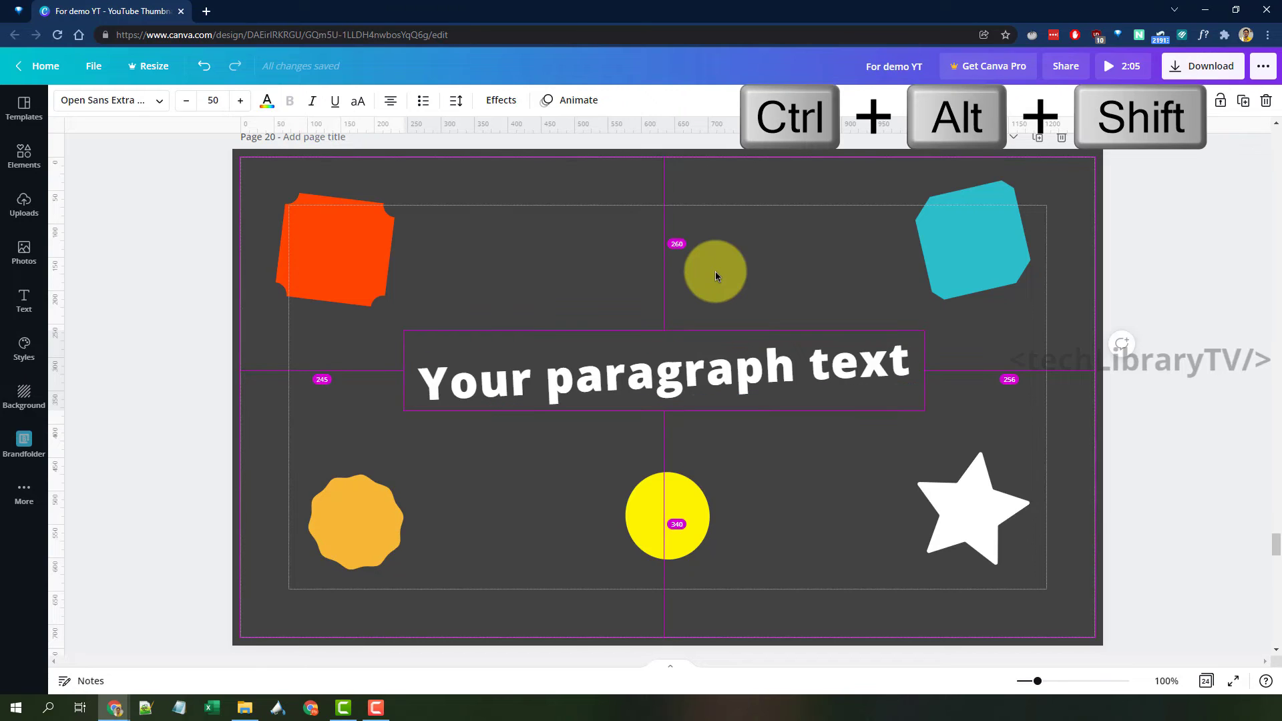
# Rotate the "Your paragraph text" box in coarse 15° increments, finishing tilted about 12° clockwise from horizontal, and deselect it.
pyautogui.hotkey('ctrl', 'alt', 'shift', ',')
pyautogui.hotkey('ctrl', 'alt', 'shift', ',')
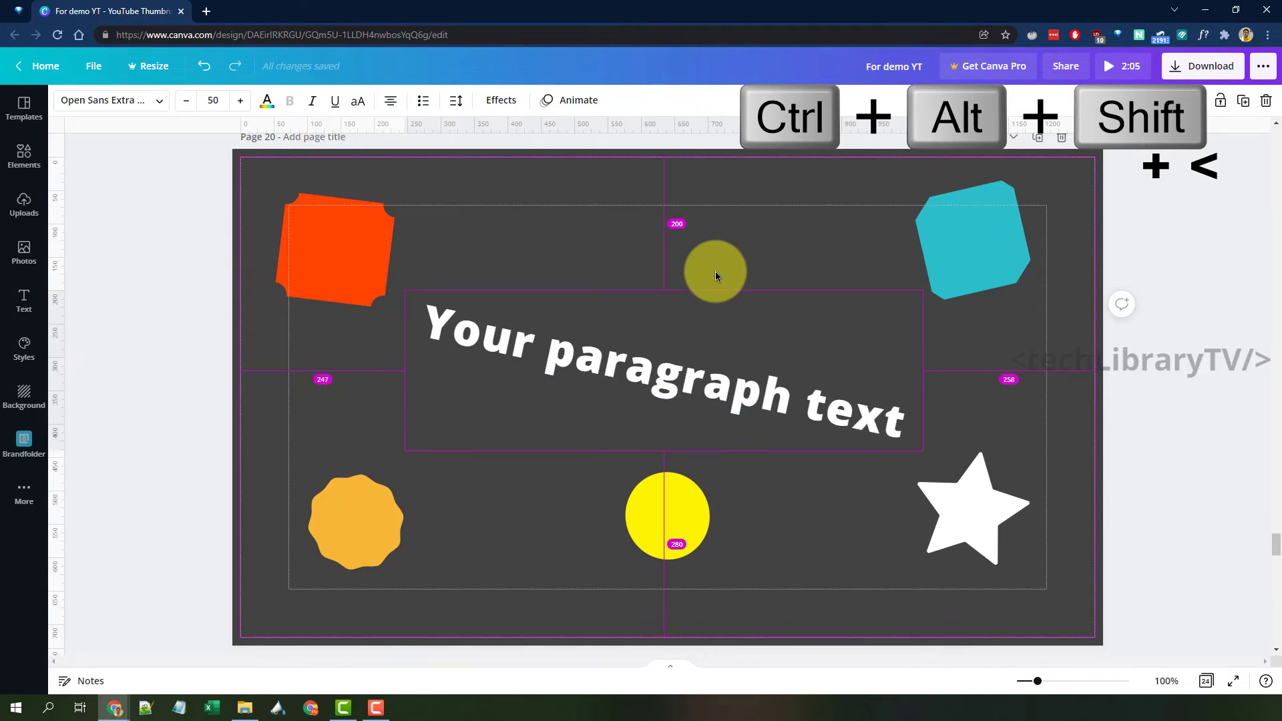
pyautogui.hotkey('ctrl', 'alt', 'shift', ',')
pyautogui.hotkey('ctrl', 'alt', 'shift', ',')
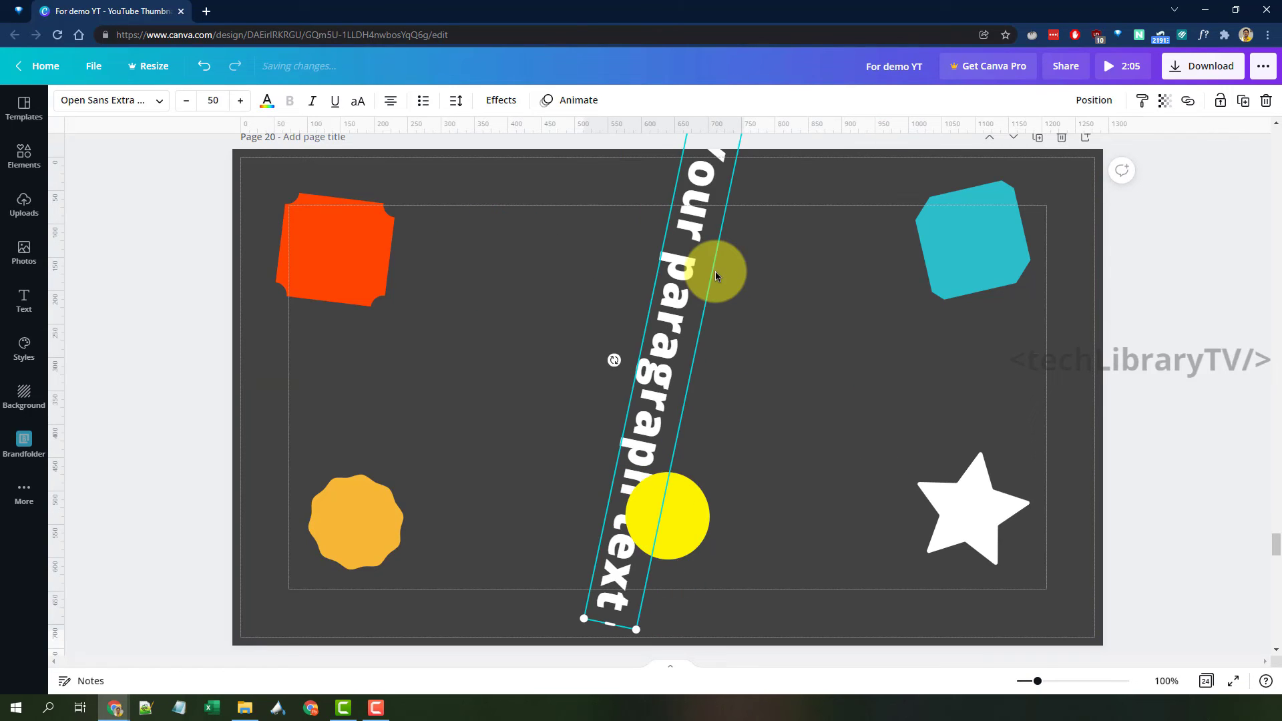
pyautogui.hotkey('ctrl', 'alt', 'shift', ',')
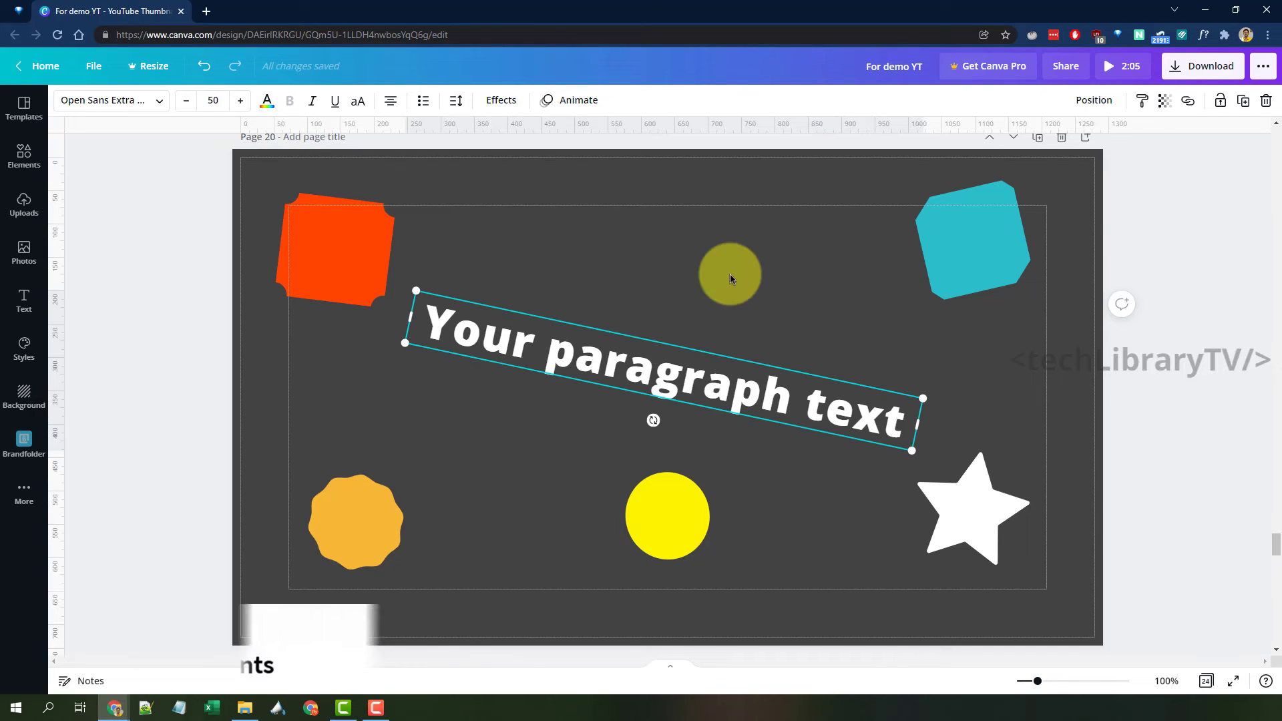
pyautogui.click(731, 273)
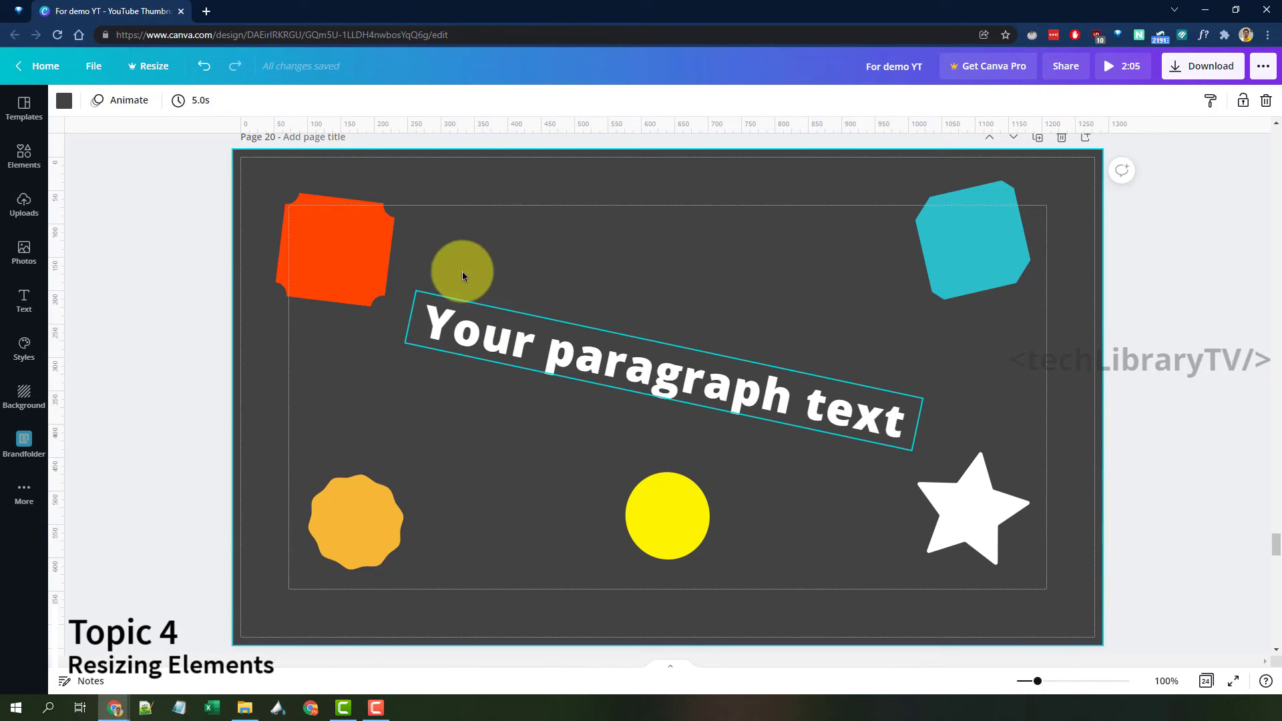
# Compare the resize handles of the orange-red square, the scalloped orange badge and the white star by selecting them in turn.
pyautogui.click(344, 241)
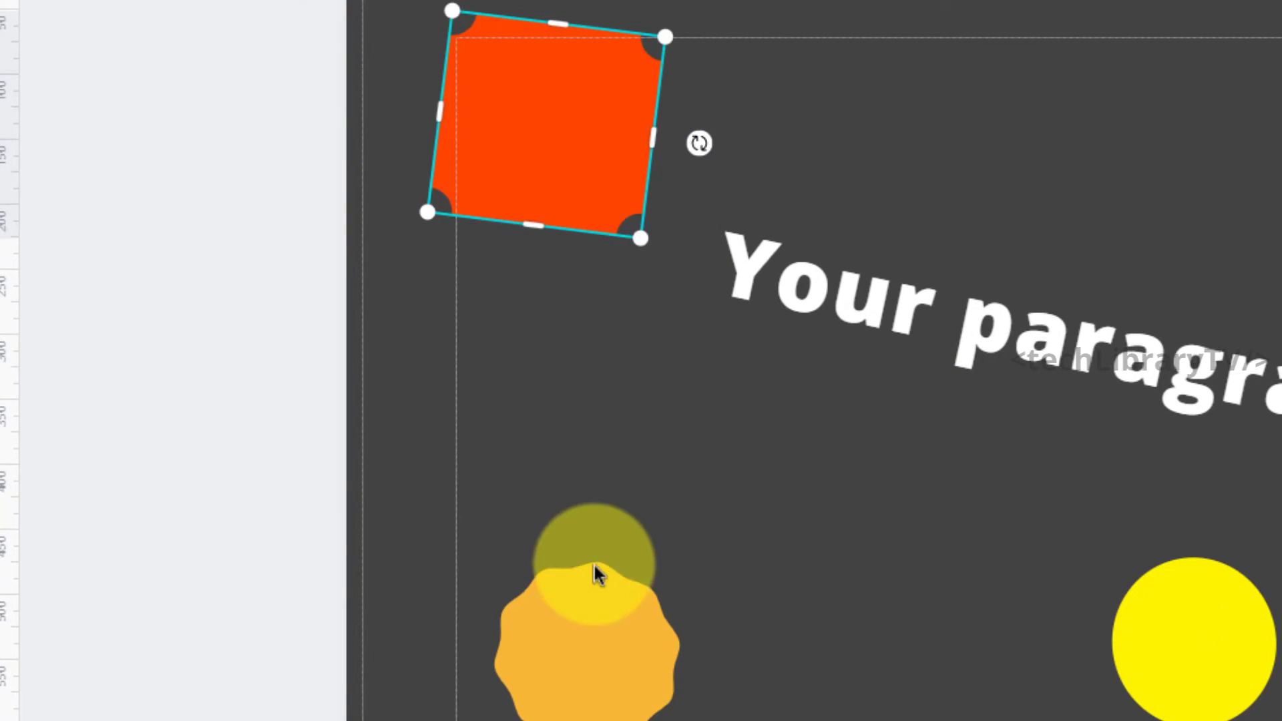
pyautogui.click(581, 618)
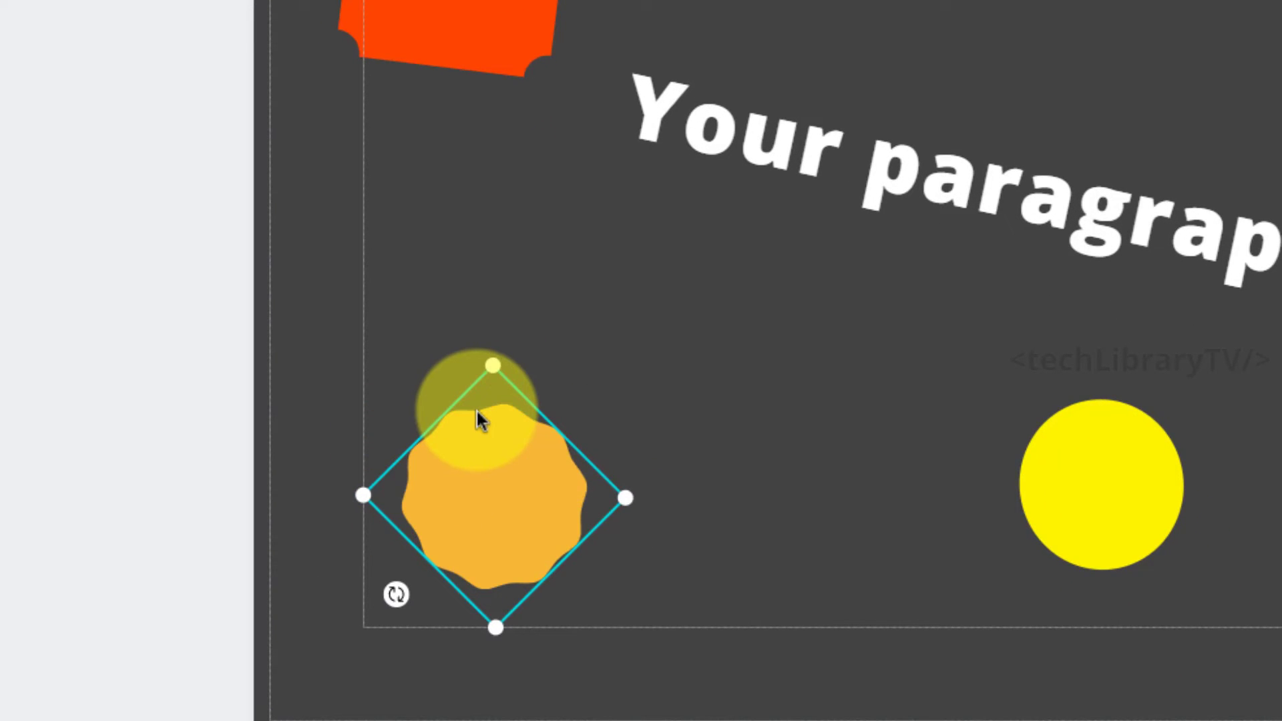
pyautogui.click(454, 27)
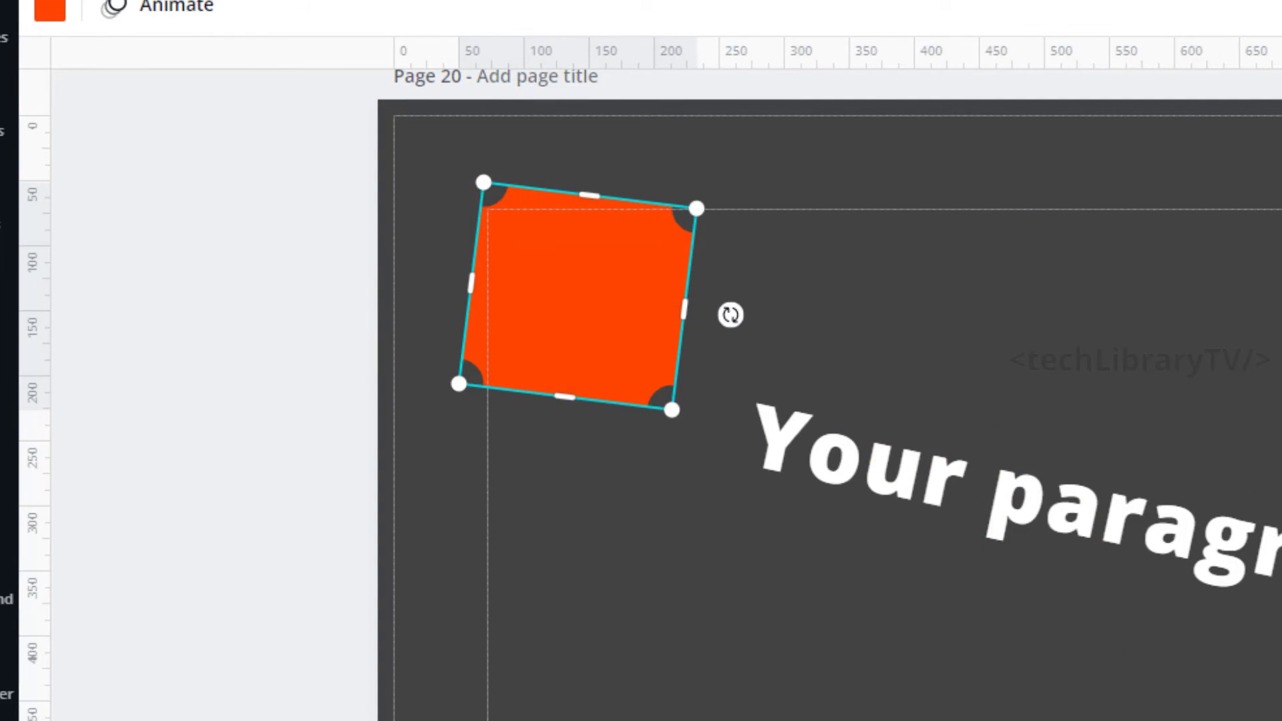
pyautogui.click(1173, 712)
pyautogui.click(1108, 563)
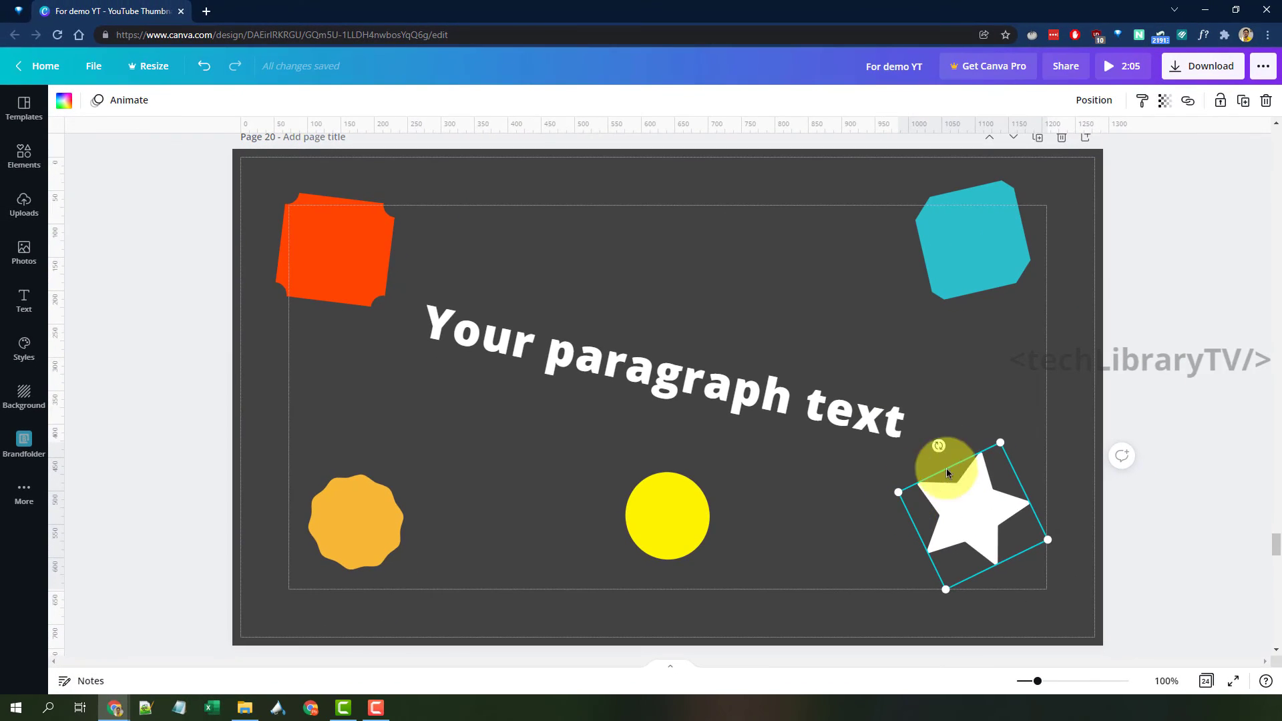
# Move the teal octagon away from the page's upper-right corner to the open area above the end of the paragraph text.
pyautogui.click(955, 246)
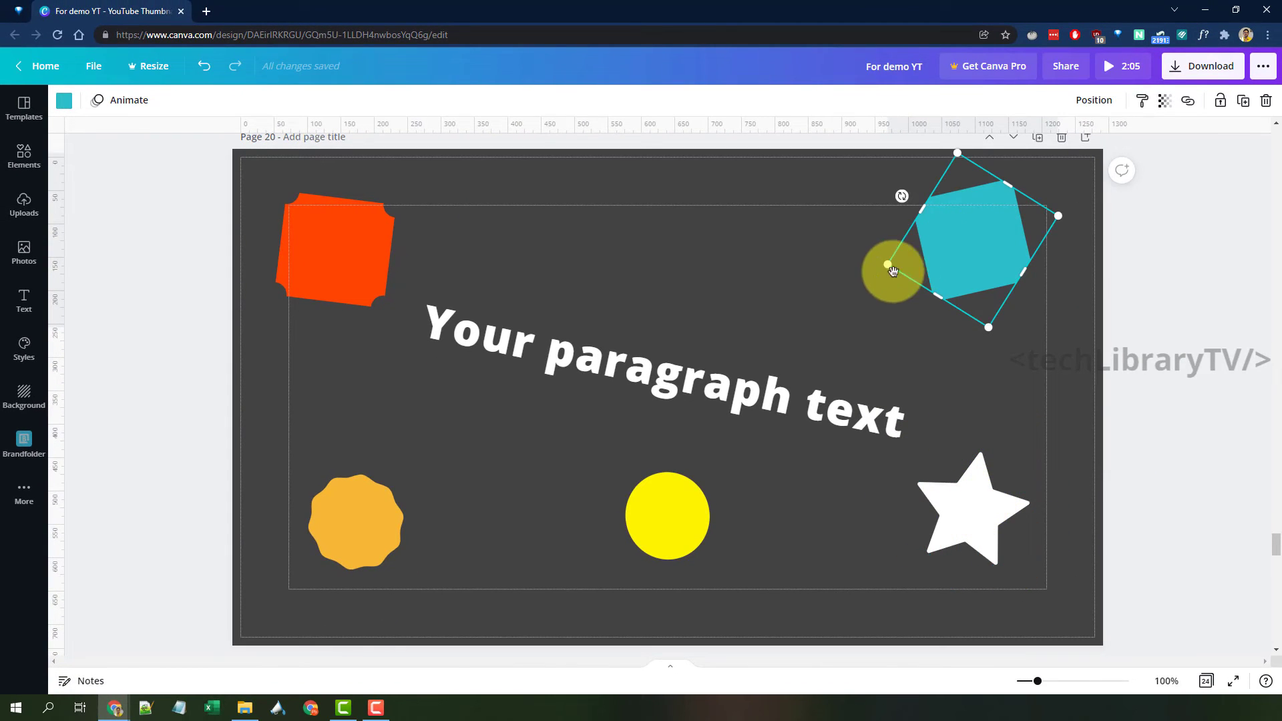
pyautogui.moveTo(894, 270); pyautogui.dragTo(793, 295)
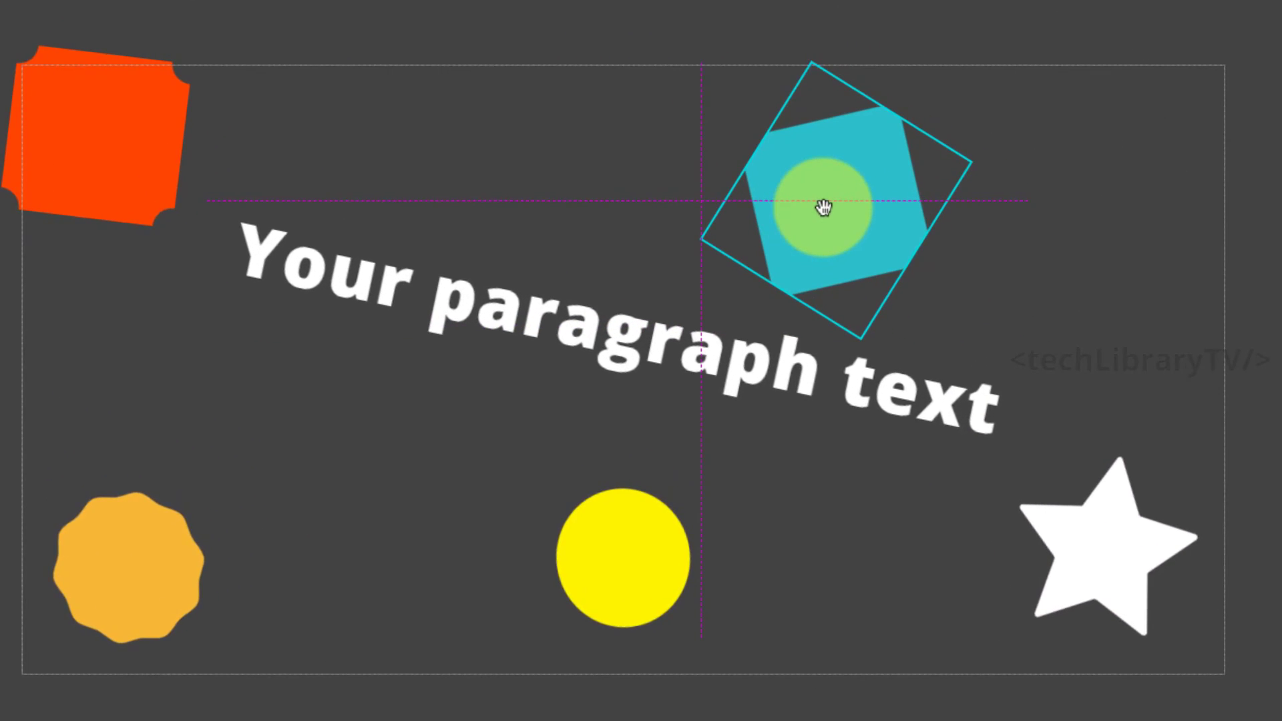
pyautogui.moveTo(824, 207); pyautogui.dragTo(824, 207)
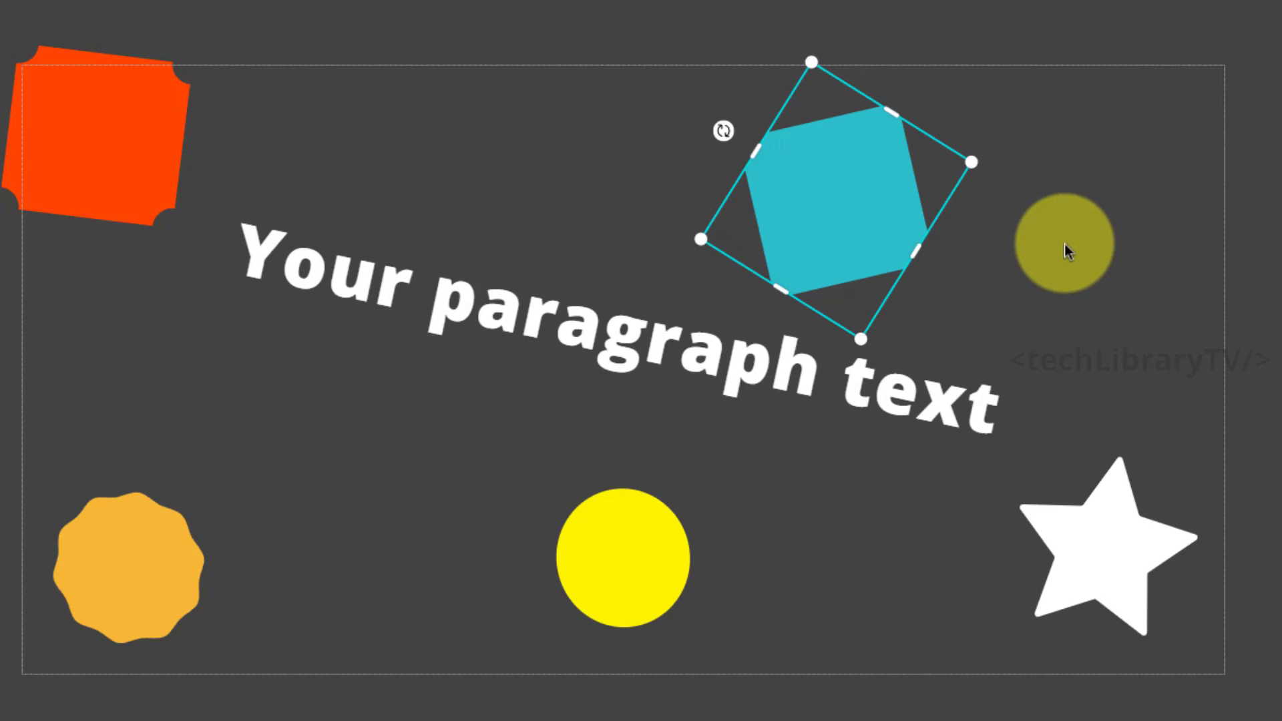
# Widen the tilted teal octagon in fine increments.
pyautogui.hotkey('ctrl', 'Right')
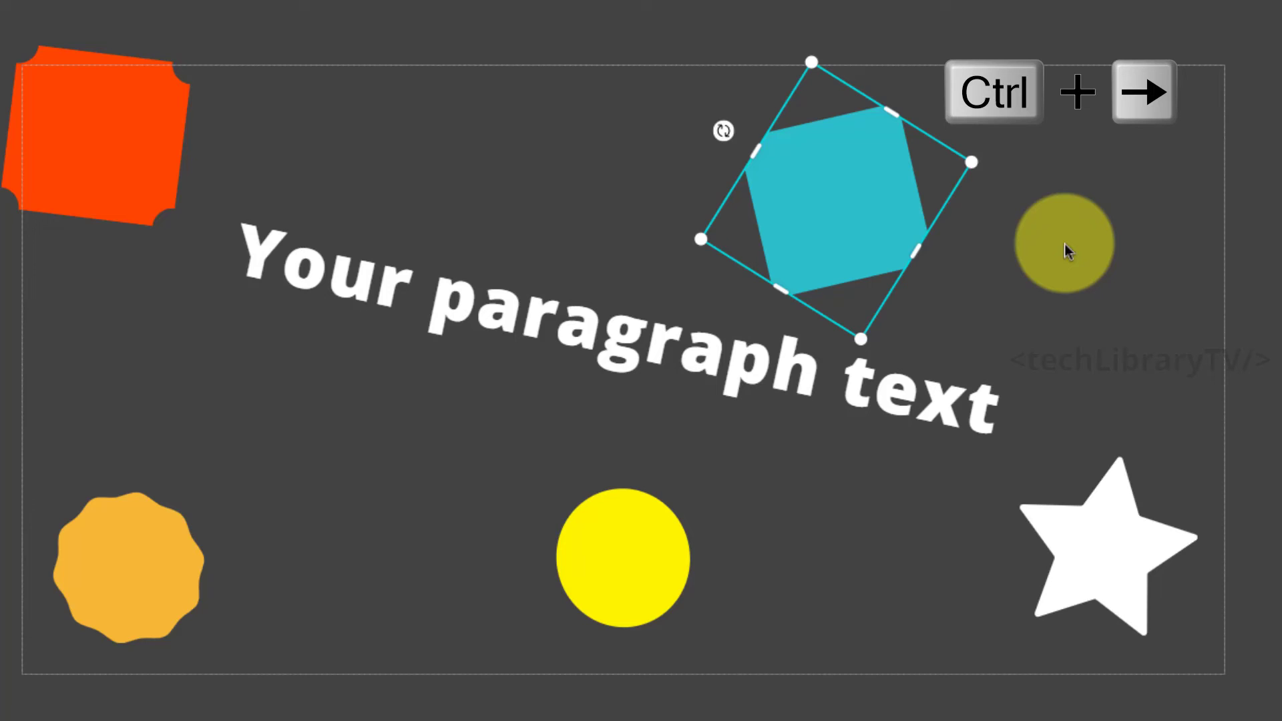
pyautogui.hotkey('ctrl', 'Right')
pyautogui.hotkey('ctrl', 'Right')
pyautogui.hotkey('ctrl', 'Right')
pyautogui.hotkey('ctrl', 'Right')
pyautogui.hotkey('ctrl', 'Right')
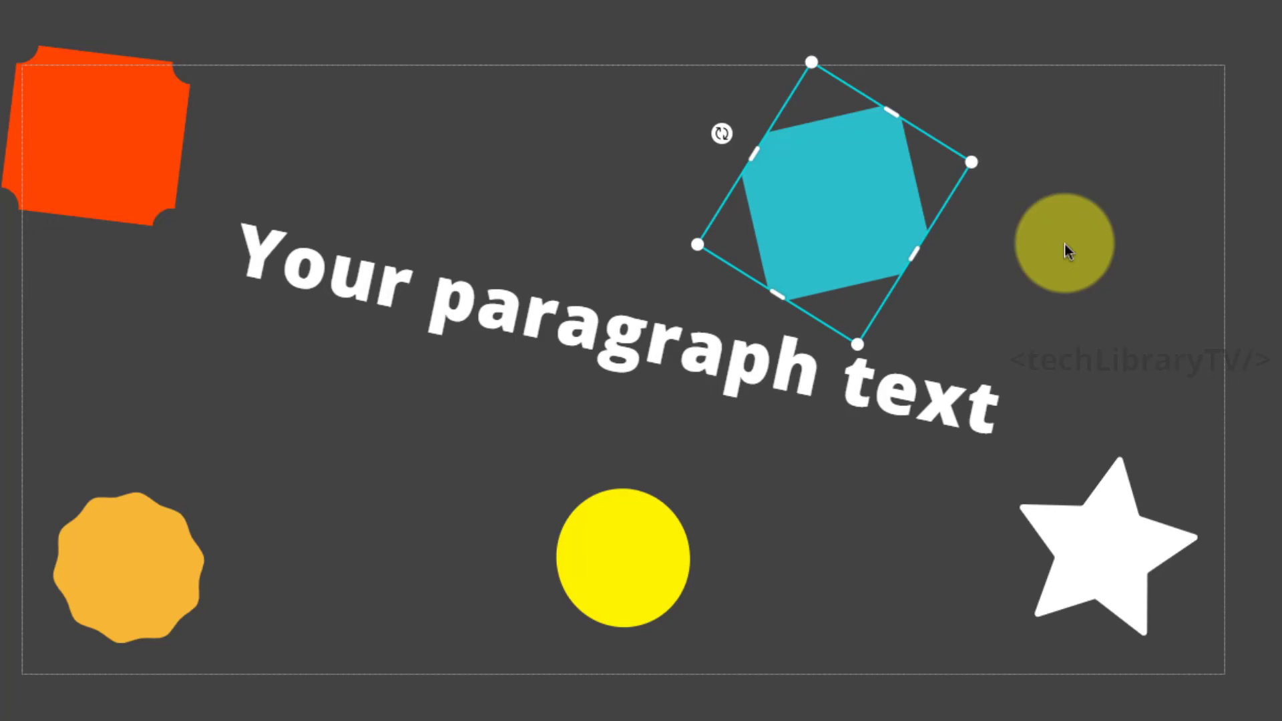
pyautogui.hotkey('ctrl', 'Right')
pyautogui.hotkey('ctrl', 'Right')
pyautogui.hotkey('ctrl', 'Right')
pyautogui.hotkey('ctrl', 'Right')
pyautogui.hotkey('ctrl', 'Right')
pyautogui.hotkey('ctrl', 'Right')
pyautogui.hotkey('ctrl', 'Right')
pyautogui.hotkey('ctrl', 'Right')
# Increase the height of the tilted teal octagon in fine increments.
pyautogui.hotkey('ctrl', 'Down')
pyautogui.hotkey('ctrl', 'Down')
pyautogui.hotkey('ctrl', 'Down')
pyautogui.hotkey('ctrl', 'Down')
pyautogui.hotkey('ctrl', 'Down')
pyautogui.hotkey('ctrl', 'Down')
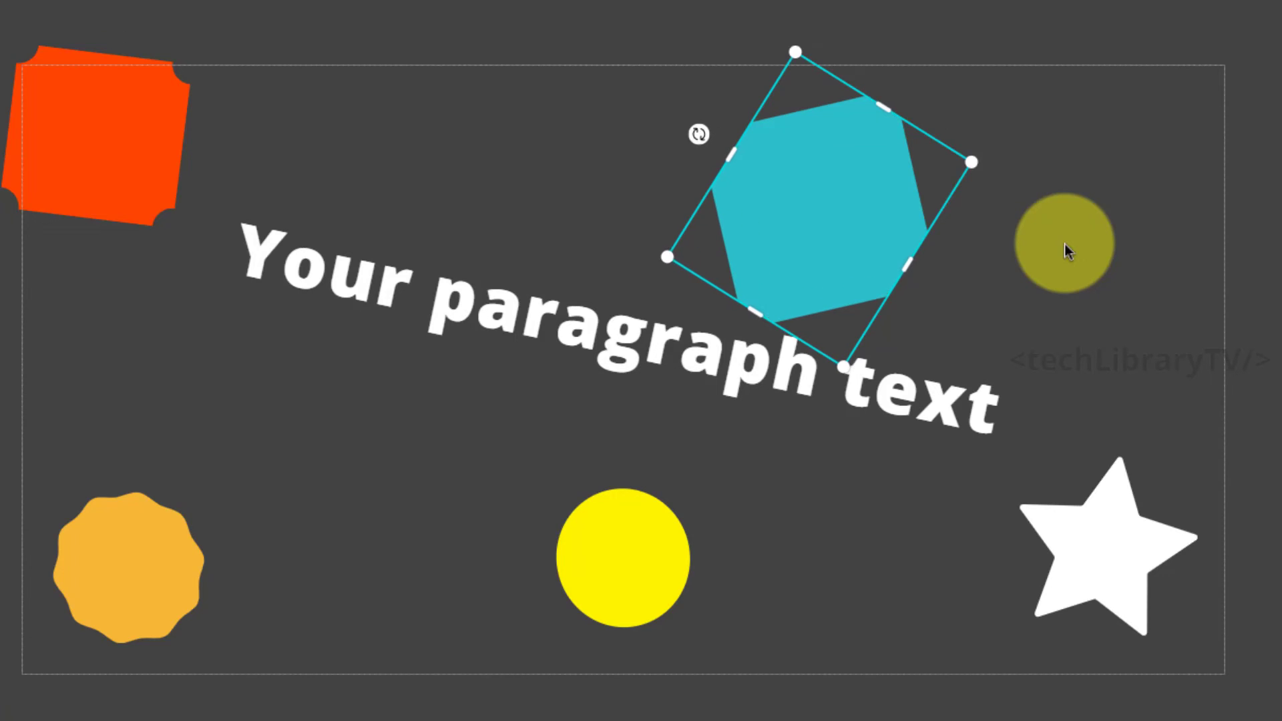
# Enlarge the tilted teal octagon a little further in both width and height with fine increments.
pyautogui.hotkey('ctrl', 'Right')
pyautogui.hotkey('ctrl', 'Right')
pyautogui.hotkey('ctrl', 'Right')
pyautogui.hotkey('ctrl', 'Right')
pyautogui.hotkey('ctrl', 'Right')
pyautogui.hotkey('ctrl', 'Right')
pyautogui.hotkey('ctrl', 'Right')
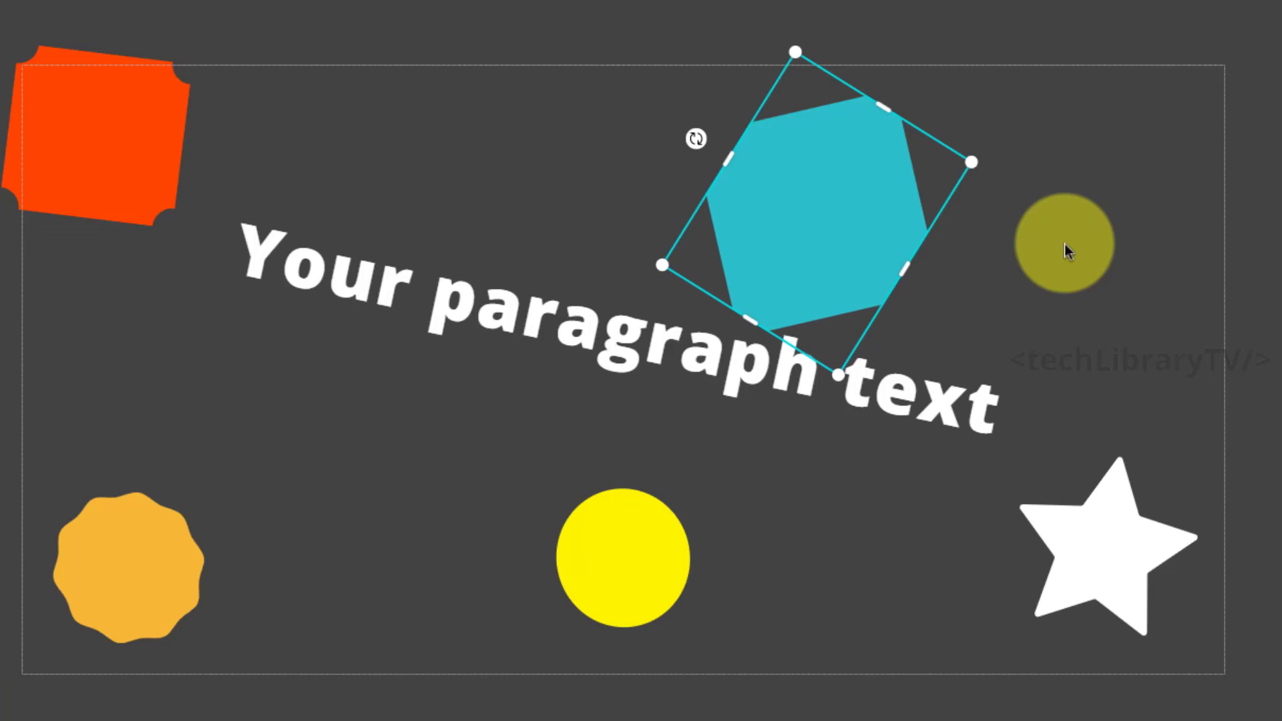
pyautogui.hotkey('ctrl', 'Right')
pyautogui.hotkey('ctrl', 'Right')
pyautogui.hotkey('ctrl', 'Right')
pyautogui.hotkey('ctrl', 'Right')
pyautogui.hotkey('ctrl', 'Right')
pyautogui.hotkey('ctrl', 'Right')
pyautogui.hotkey('ctrl', 'Right')
pyautogui.hotkey('ctrl', 'Right')
pyautogui.hotkey('ctrl', 'Right')
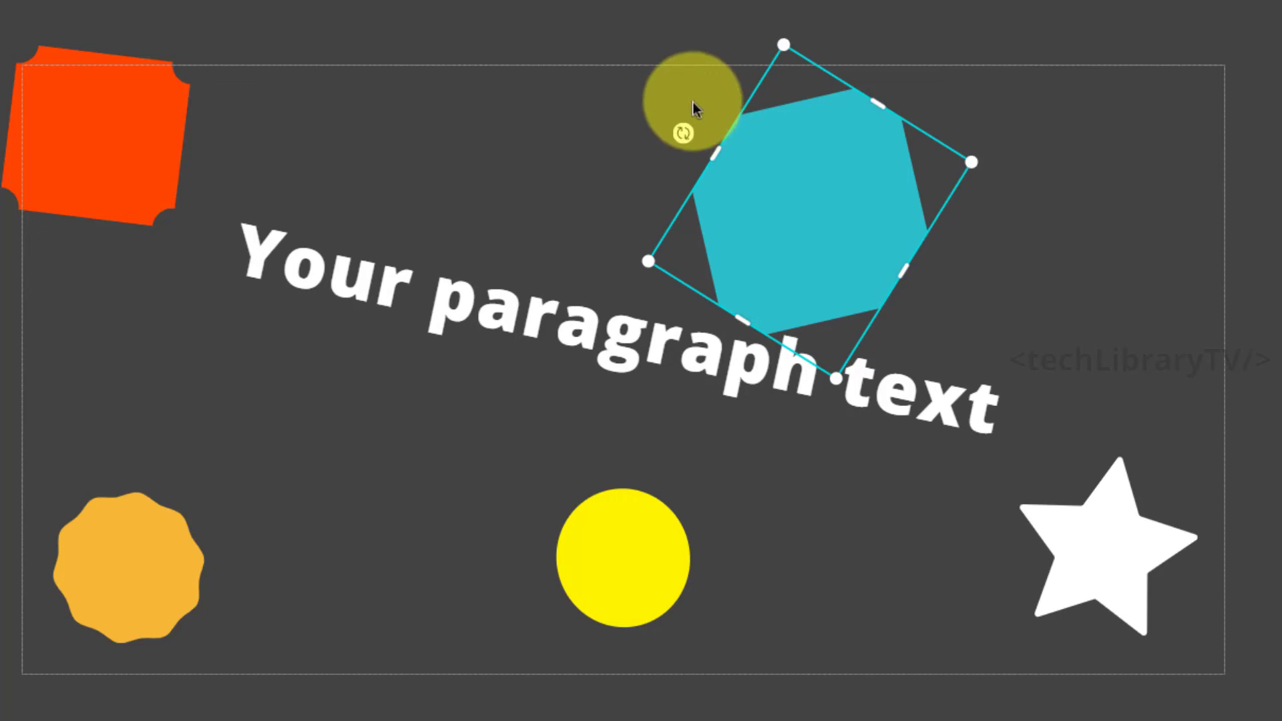
# Rotate the teal octagon until its sides are level, and move it up and to the right, clear of the paragraph text.
pyautogui.moveTo(683, 134); pyautogui.dragTo(727, 311)
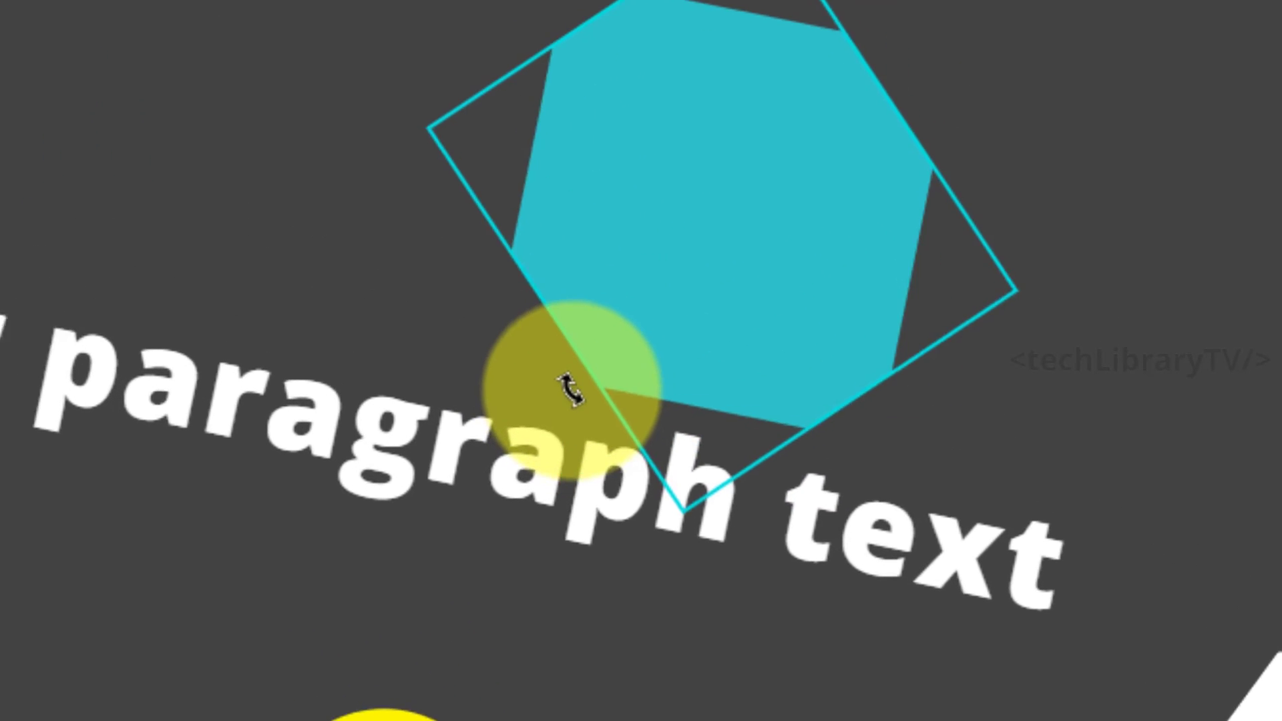
pyautogui.moveTo(570, 389); pyautogui.dragTo(721, 460)
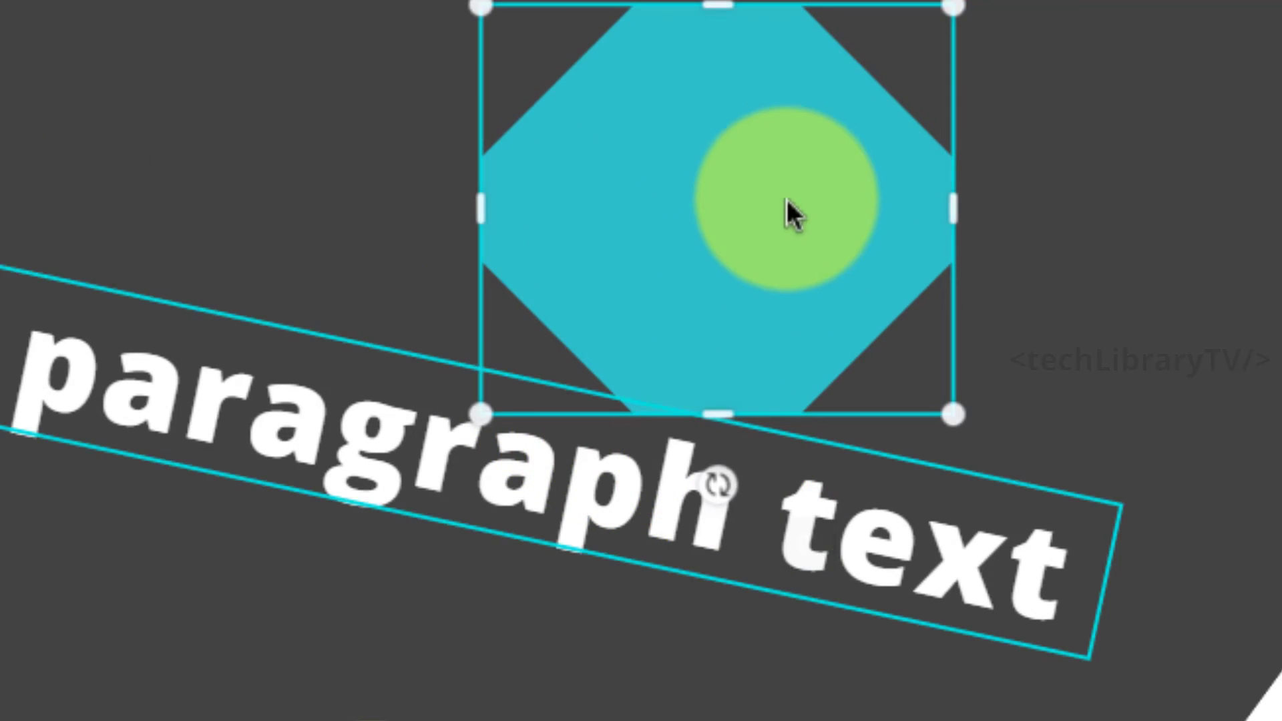
pyautogui.moveTo(738, 188); pyautogui.dragTo(827, 127)
# Widen the level teal octagon slightly in fine increments.
pyautogui.hotkey('ctrl', 'Right')
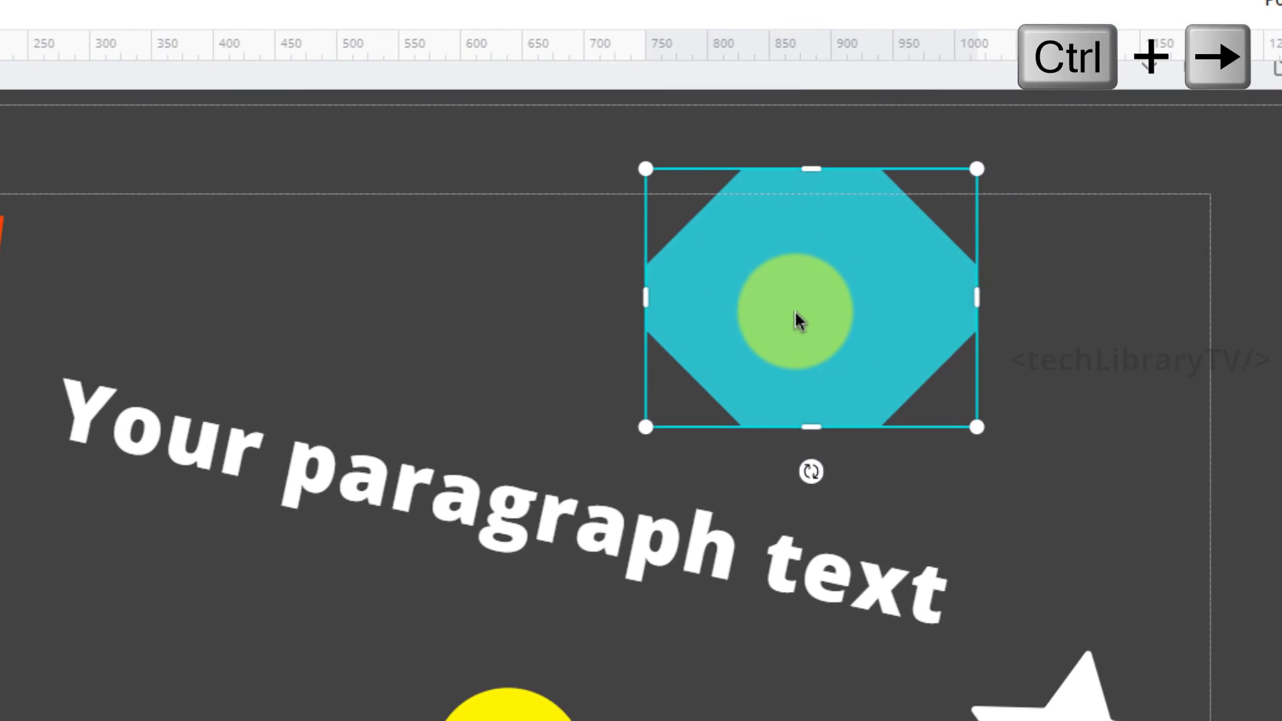
pyautogui.hotkey('ctrl', 'Right')
pyautogui.hotkey('ctrl', 'Right')
pyautogui.hotkey('ctrl', 'Right')
pyautogui.hotkey('ctrl', 'Right')
pyautogui.hotkey('ctrl', 'Right')
pyautogui.hotkey('ctrl', 'Right')
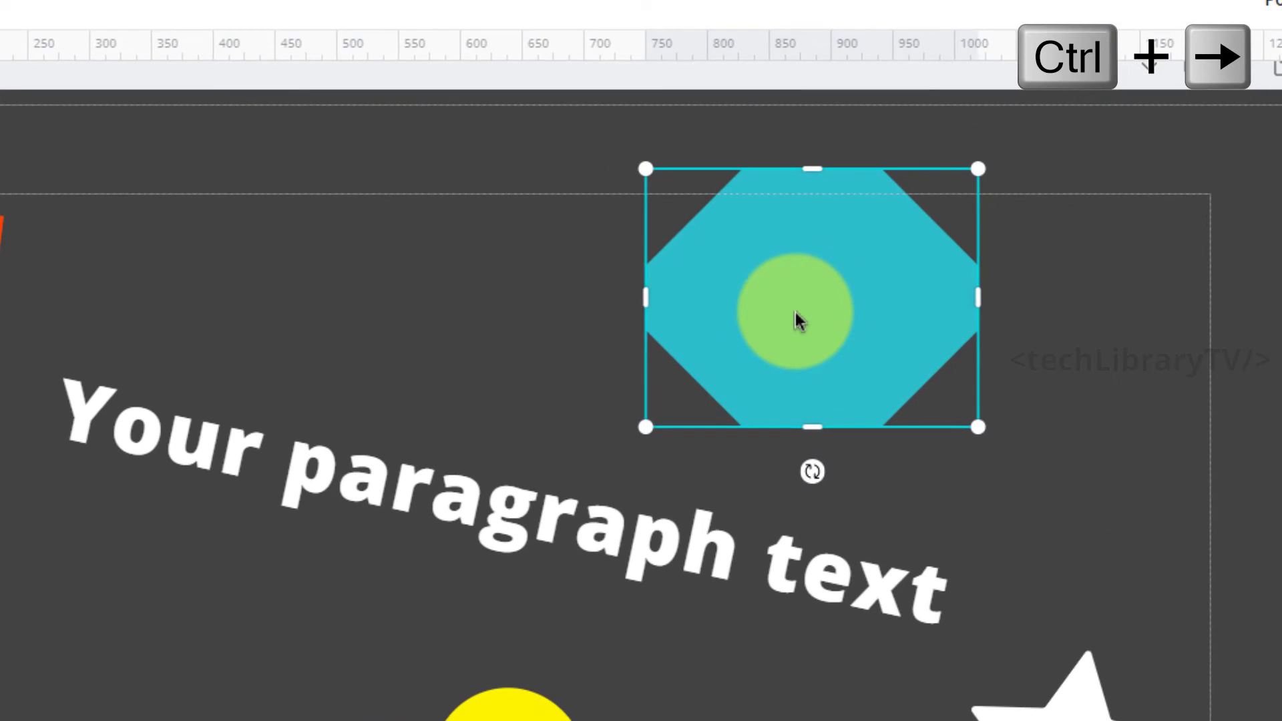
# Increase the level teal octagon's height slightly in fine increments.
pyautogui.hotkey('ctrl', 'Down')
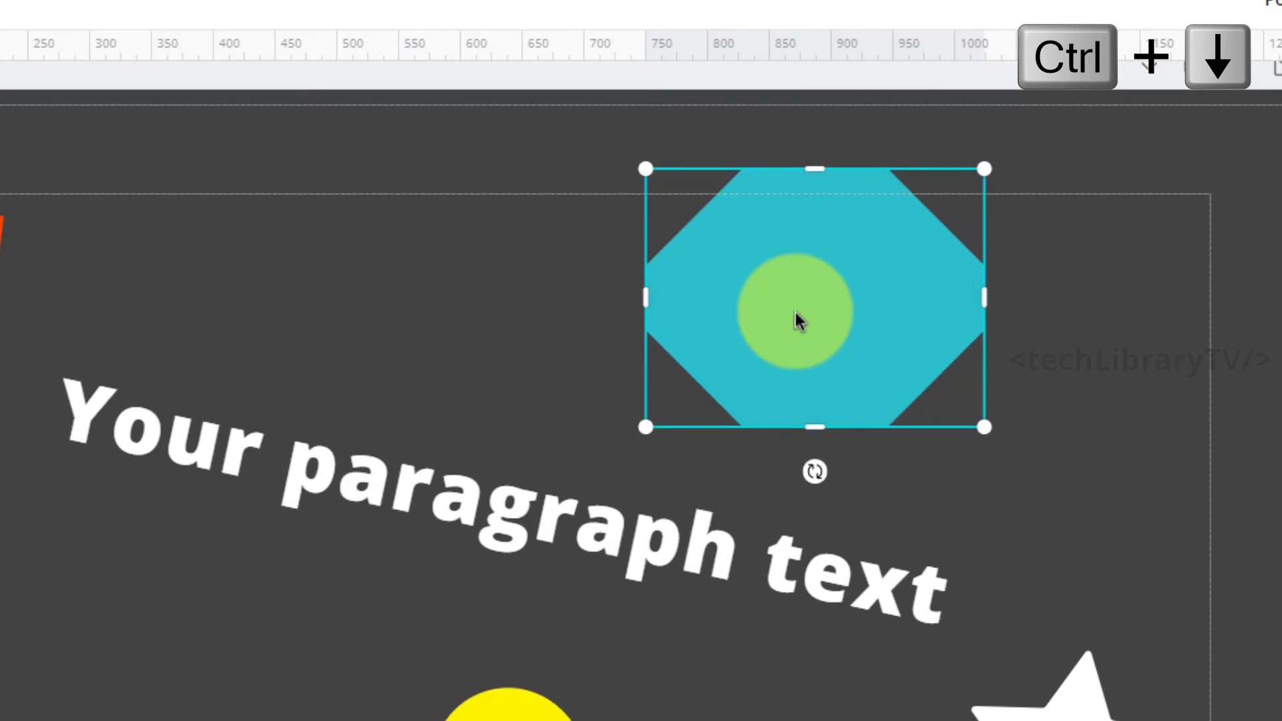
pyautogui.hotkey('ctrl', 'Down')
pyautogui.hotkey('ctrl', 'Down')
pyautogui.hotkey('ctrl', 'Down')
pyautogui.hotkey('ctrl', 'Down')
pyautogui.hotkey('ctrl', 'Down')
pyautogui.hotkey('ctrl', 'Down')
pyautogui.hotkey('ctrl', 'Down')
pyautogui.hotkey('ctrl', 'Down')
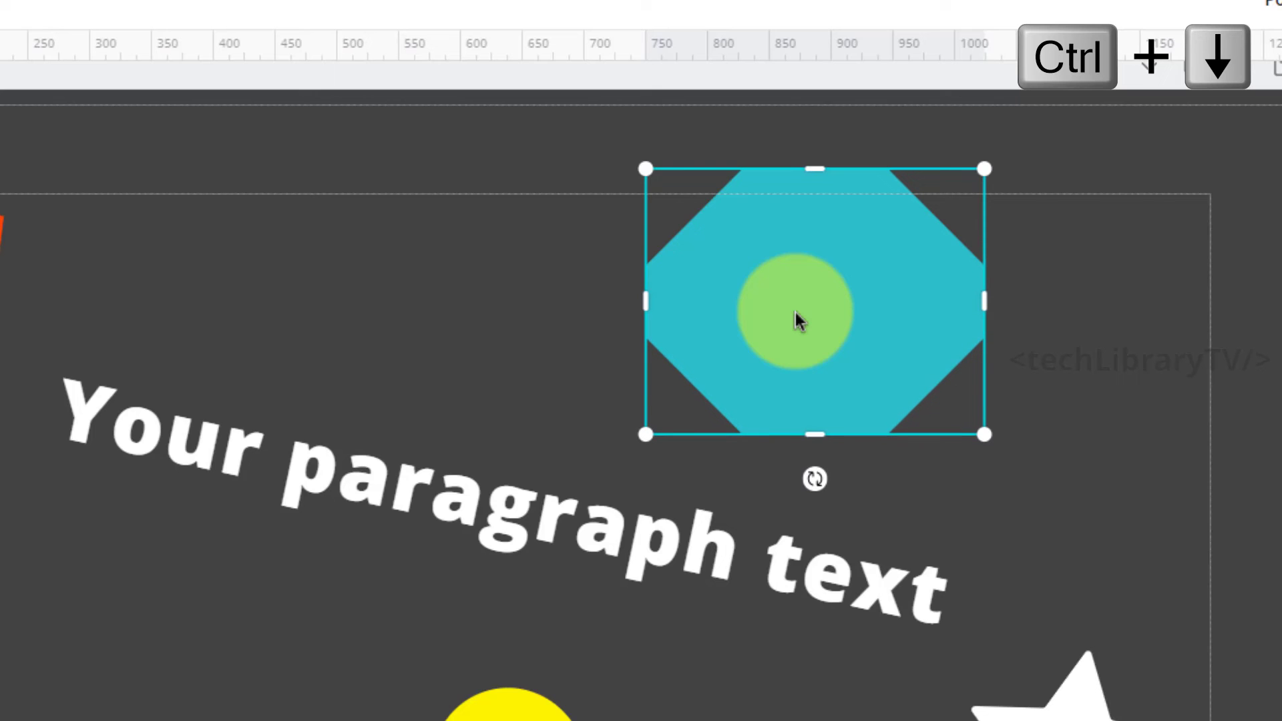
pyautogui.hotkey('ctrl', 'Down')
pyautogui.hotkey('ctrl', 'Down')
# Reduce the teal octagon's width in fine increments.
pyautogui.hotkey('ctrl', 'Left')
pyautogui.hotkey('ctrl', 'Left')
pyautogui.hotkey('ctrl', 'Left')
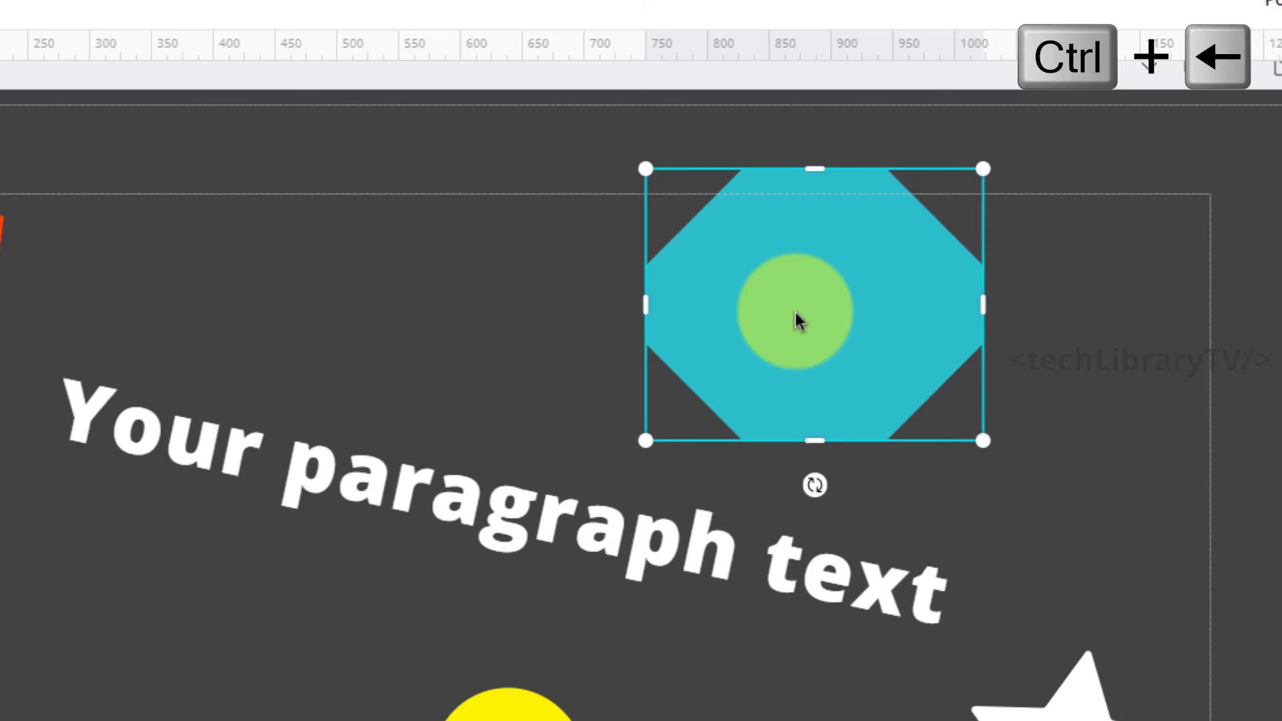
pyautogui.hotkey('ctrl', 'Left')
pyautogui.hotkey('ctrl', 'Left')
pyautogui.hotkey('ctrl', 'Left')
pyautogui.hotkey('ctrl', 'Left')
pyautogui.hotkey('ctrl', 'Left')
pyautogui.hotkey('ctrl', 'Left')
# Reduce the teal octagon's height in fine increments.
pyautogui.hotkey('ctrl', 'Up')
pyautogui.hotkey('ctrl', 'Up')
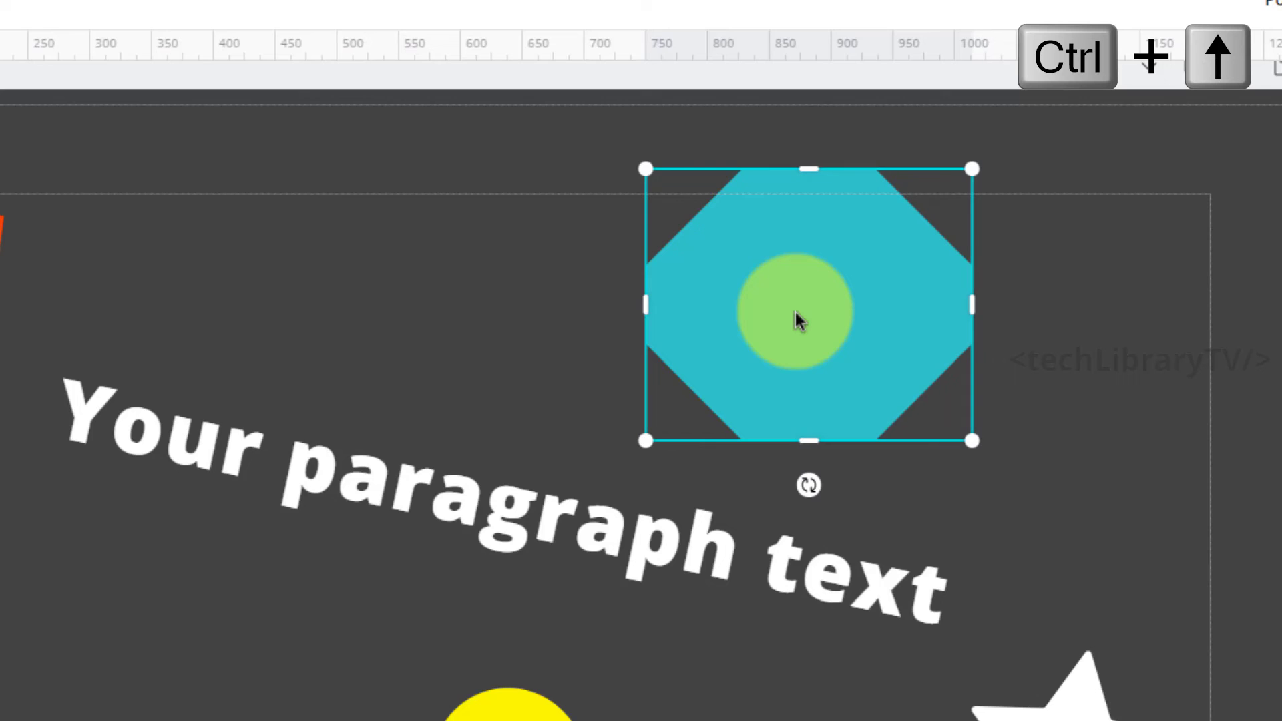
pyautogui.hotkey('ctrl', 'Up')
pyautogui.hotkey('ctrl', 'Up')
pyautogui.hotkey('ctrl', 'Up')
pyautogui.hotkey('ctrl', 'Up')
pyautogui.hotkey('ctrl', 'Up')
pyautogui.hotkey('ctrl', 'Up')
pyautogui.hotkey('ctrl', 'Up')
pyautogui.hotkey('ctrl', 'Up')
pyautogui.hotkey('ctrl', 'Up')
pyautogui.hotkey('ctrl', 'Up')
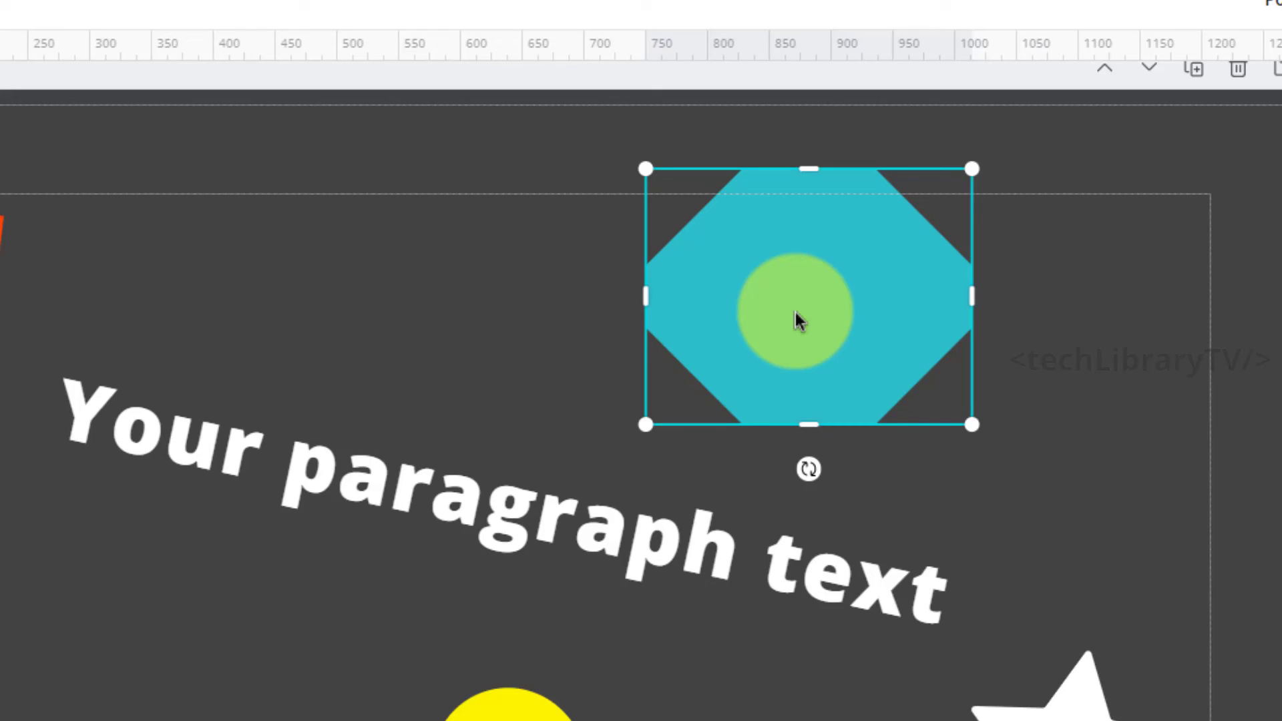
# Reduce the teal octagon's height in coarse increments.
pyautogui.hotkey('ctrl', 'shift', 'Up')
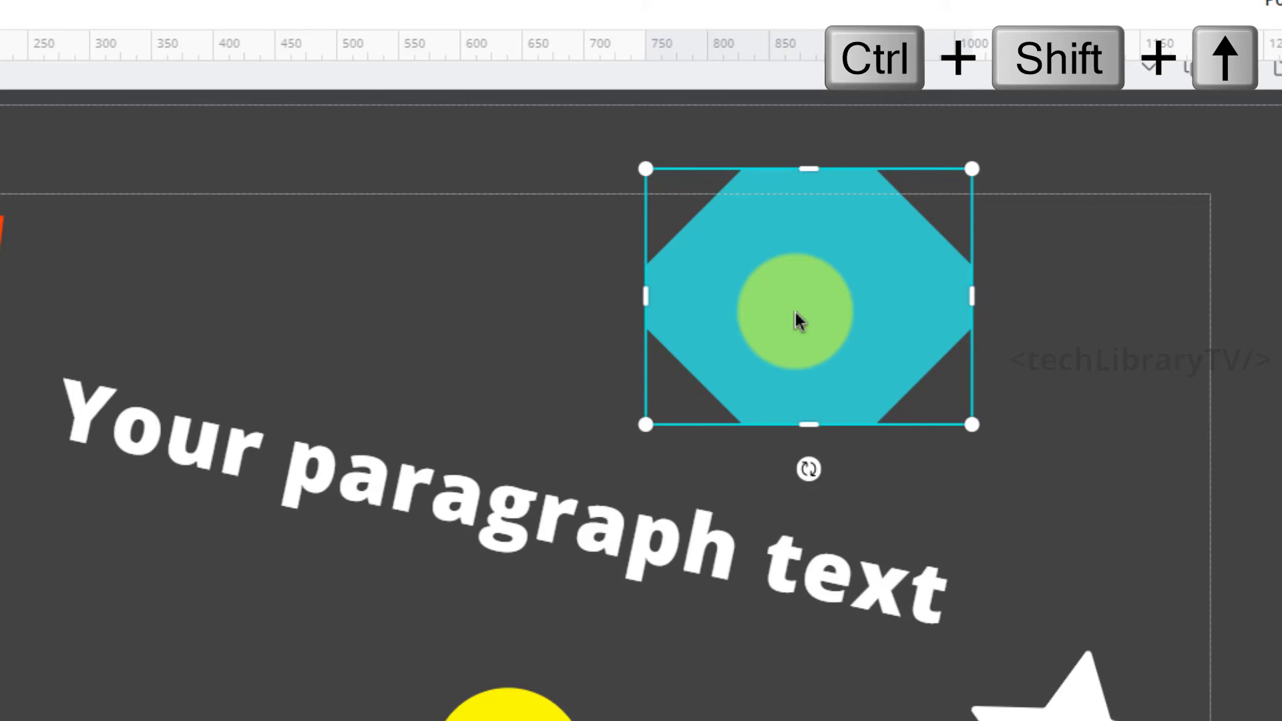
pyautogui.hotkey('ctrl', 'shift', 'Up')
pyautogui.hotkey('ctrl', 'shift', 'Up')
pyautogui.hotkey('ctrl', 'shift', 'Up')
# Reduce the teal octagon's width in coarse increments until the shape is nearly square.
pyautogui.hotkey('ctrl', 'shift', 'Left')
pyautogui.hotkey('ctrl', 'shift', 'Left')
pyautogui.hotkey('ctrl', 'shift', 'Left')
pyautogui.hotkey('ctrl', 'shift', 'Left')
pyautogui.hotkey('ctrl', 'shift', 'Left')
pyautogui.hotkey('ctrl', 'shift', 'Left')
pyautogui.hotkey('ctrl', 'shift', 'Left')
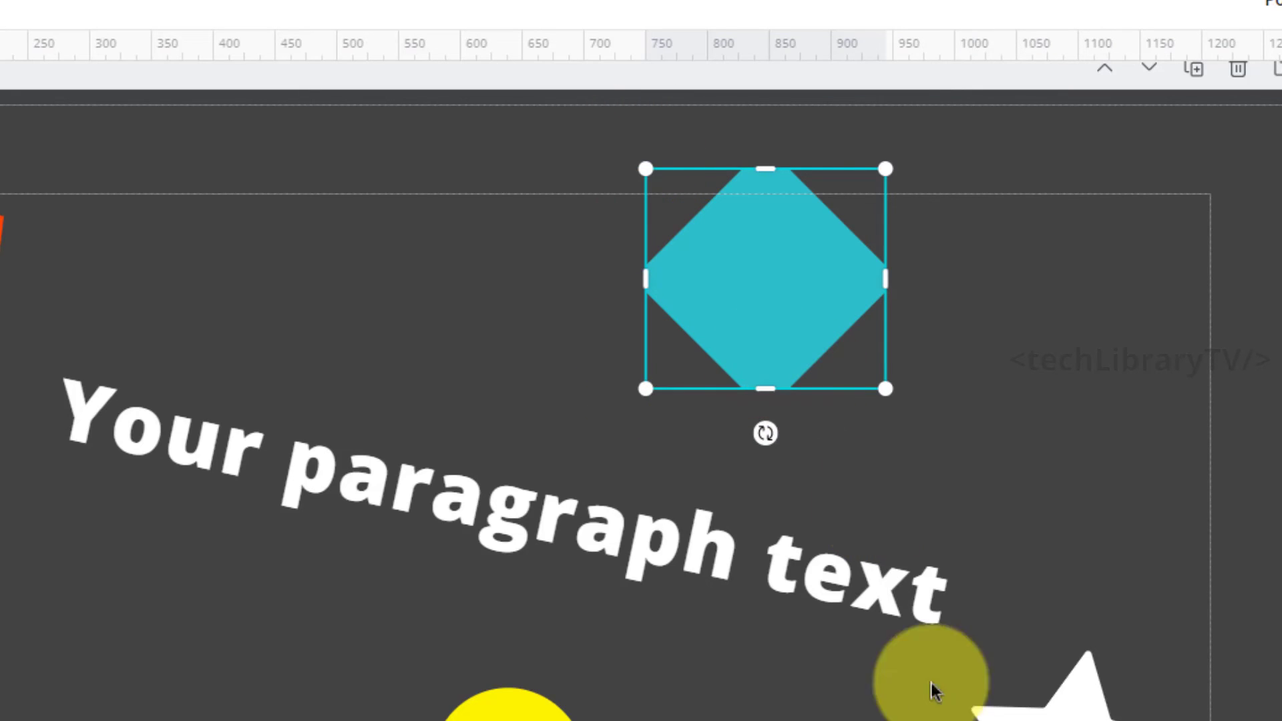
# Shrink the white star near the page's lower-right corner in fine increments.
pyautogui.click(1049, 718)
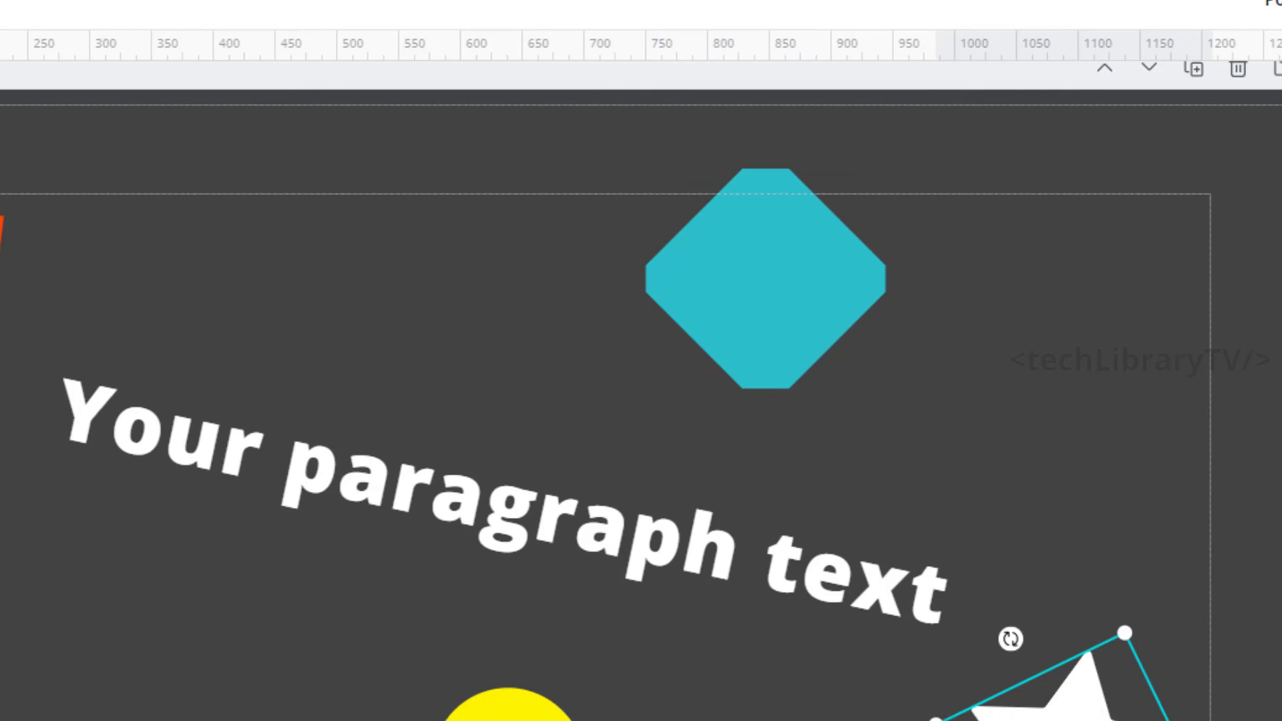
pyautogui.click(1066, 715)
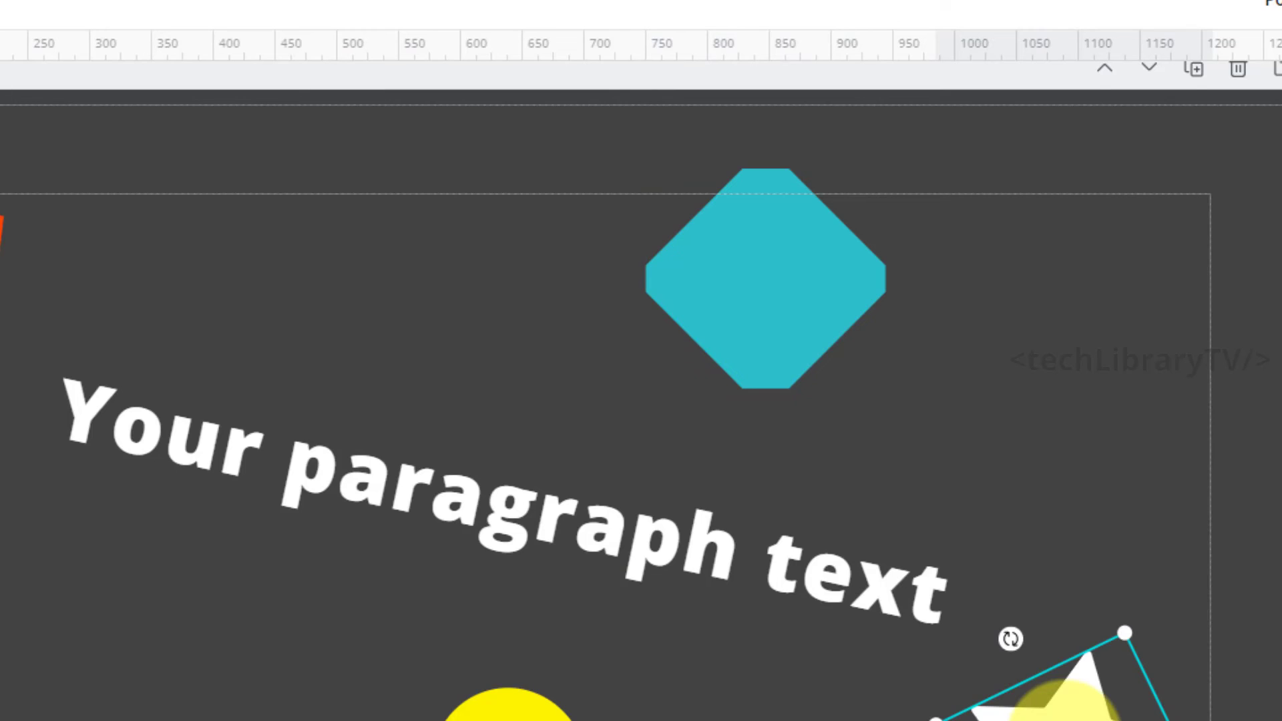
pyautogui.hotkey('ctrl', 'Up')
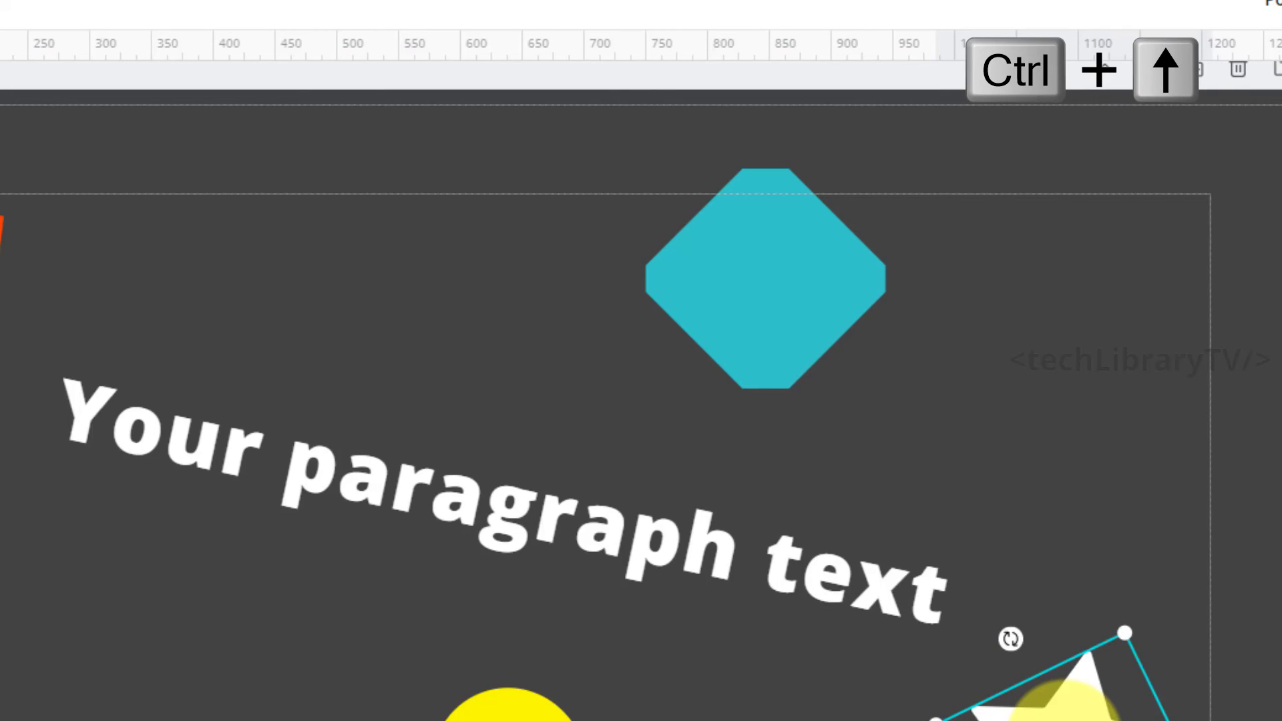